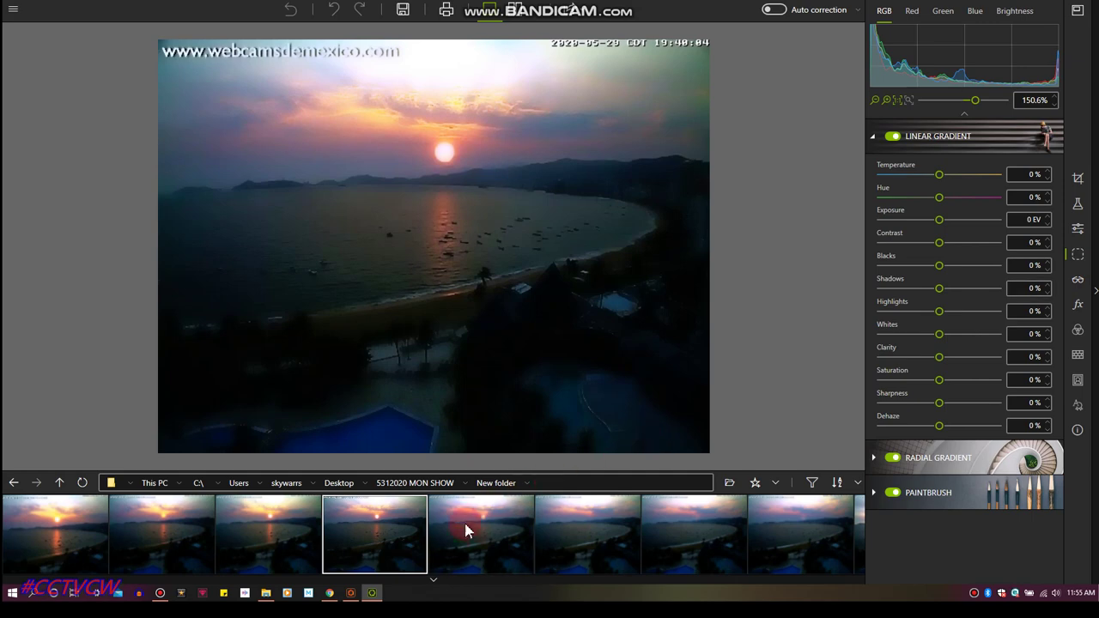
Hide the thumbnail strip, open the Radial Gradient settings and set its Feather to 52 %
key("ctrl+plus")
left_click(435, 584)
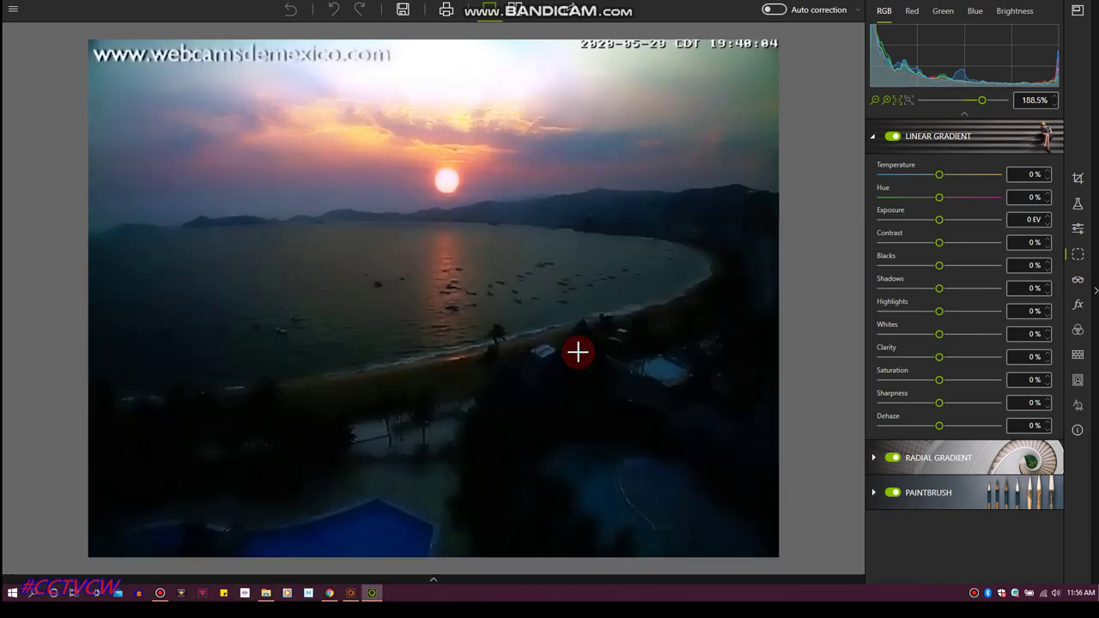
scroll(453, 184, "up", 1)
scroll(459, 196, "up", 1)
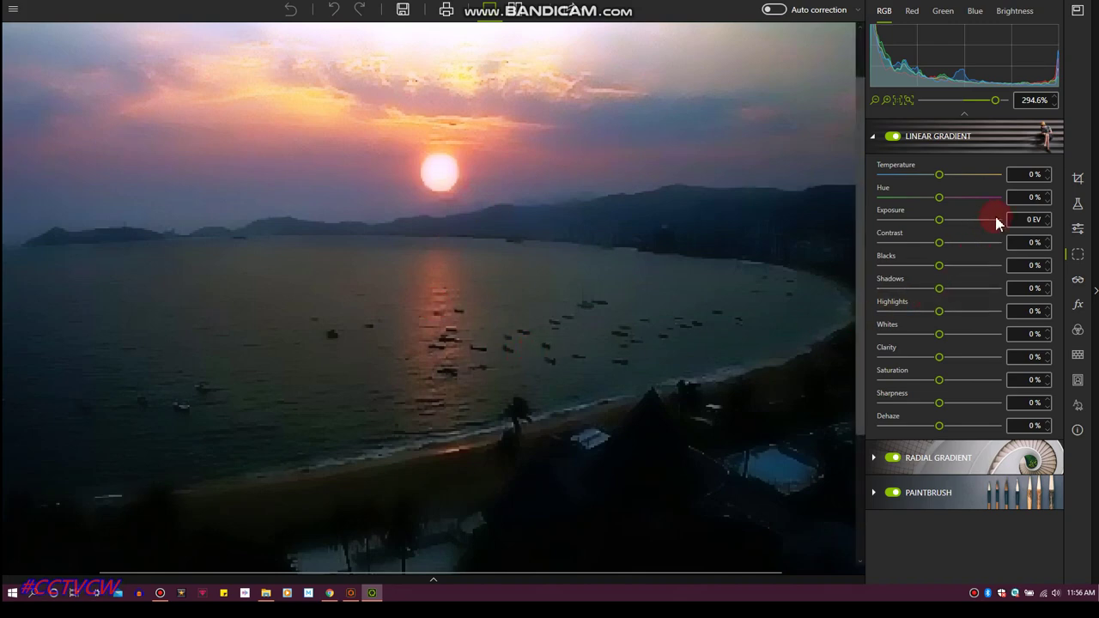
left_click(929, 136)
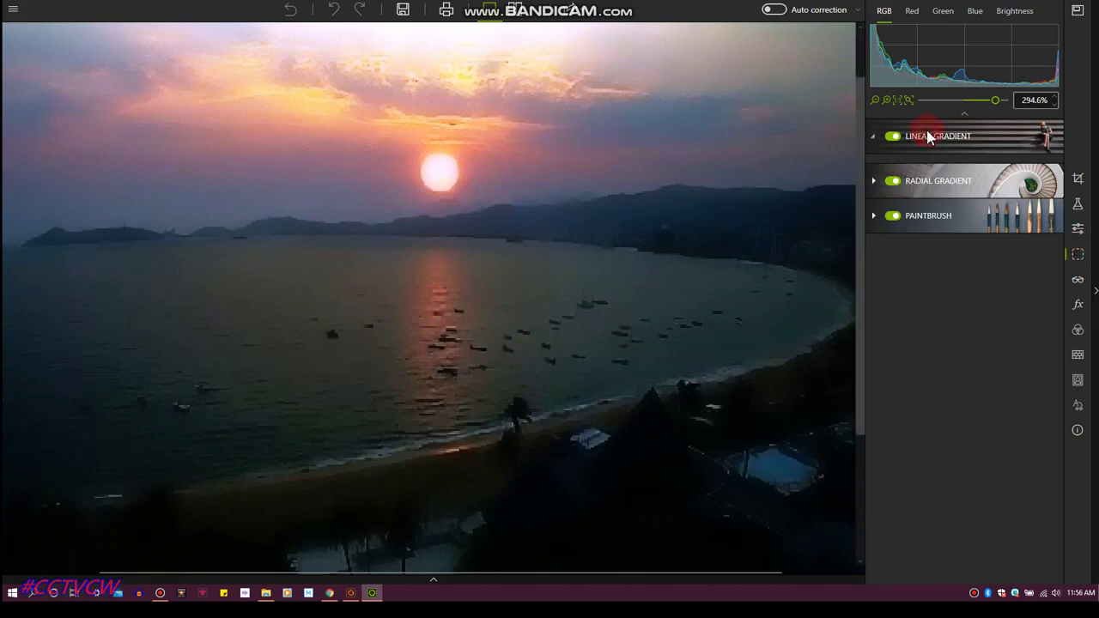
left_click(928, 175)
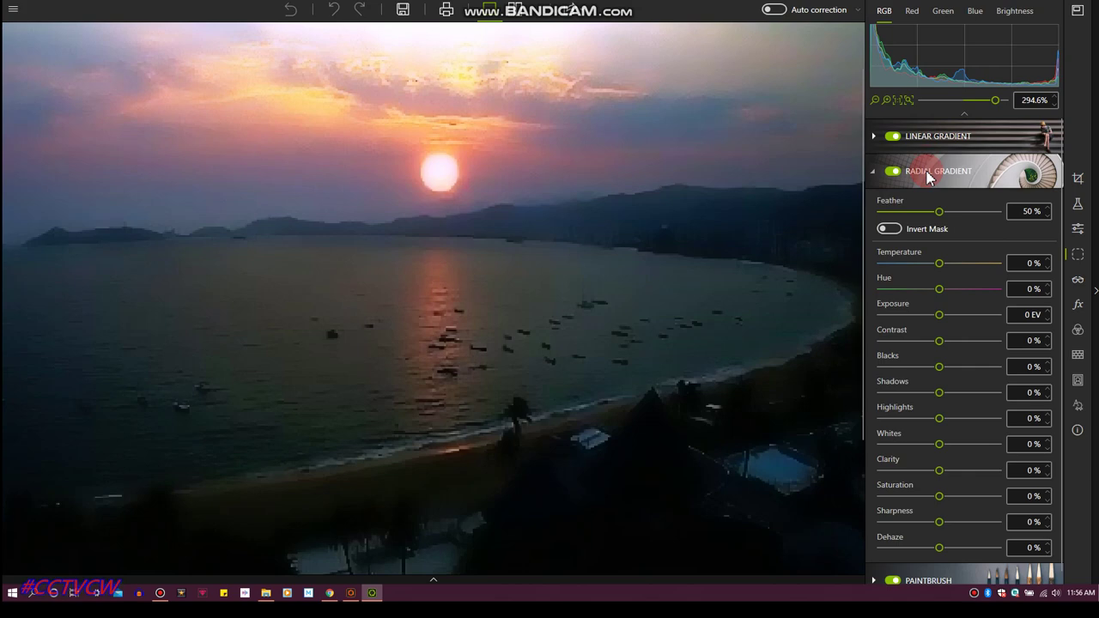
left_click(891, 231)
left_click_drag(939, 212, 945, 217)
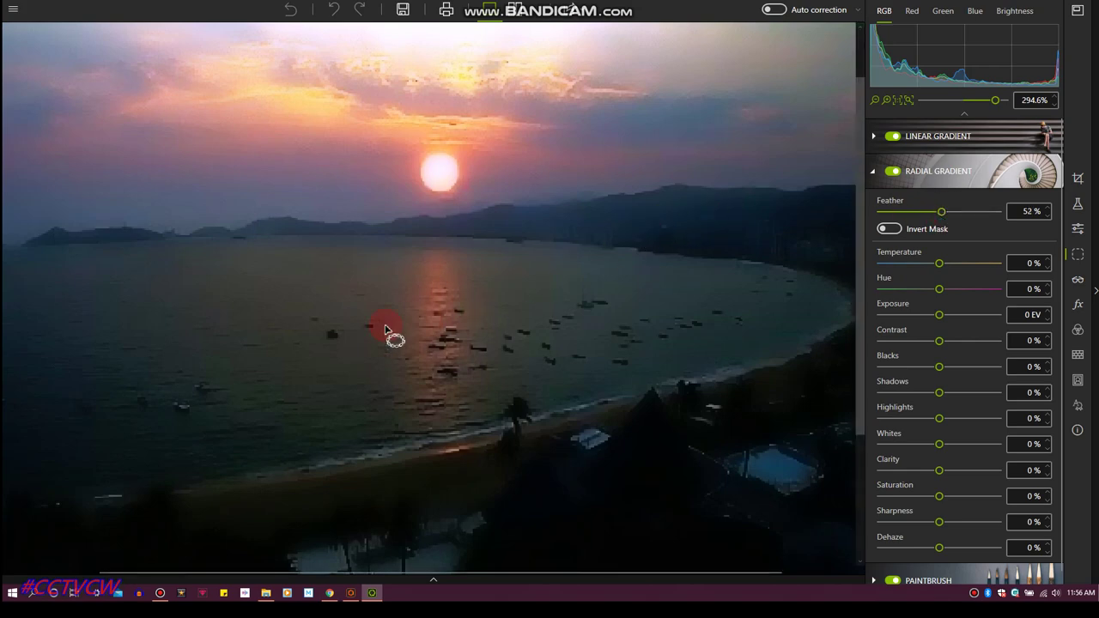
Draw a wide, slightly tilted radial gradient ellipse over the bay and increase its height
left_click_drag(307, 325, 852, 427)
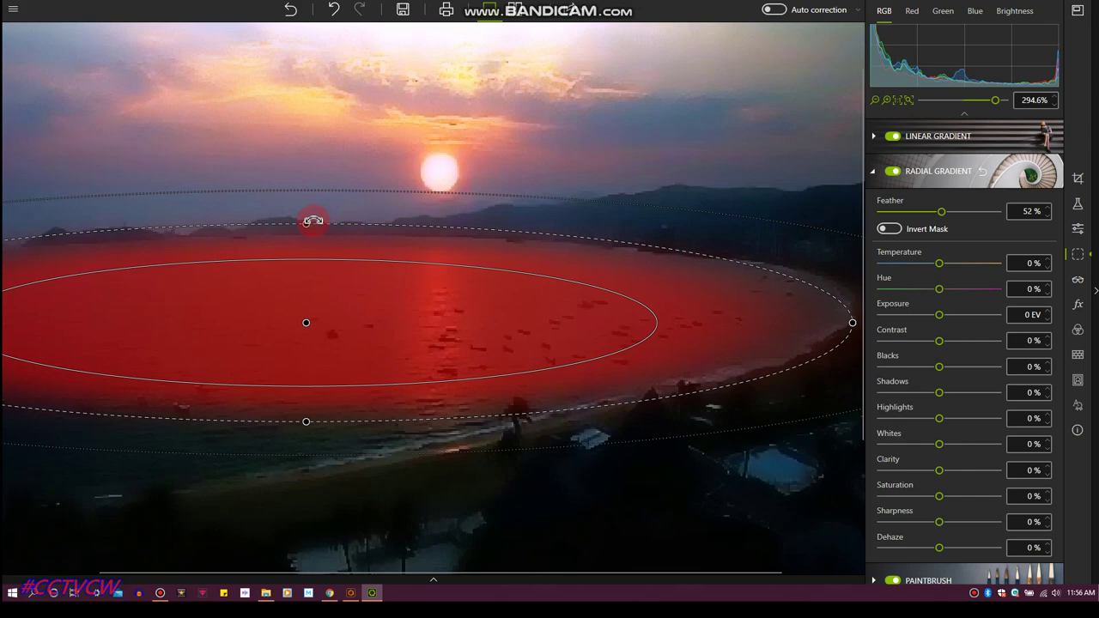
left_click_drag(314, 216, 307, 208)
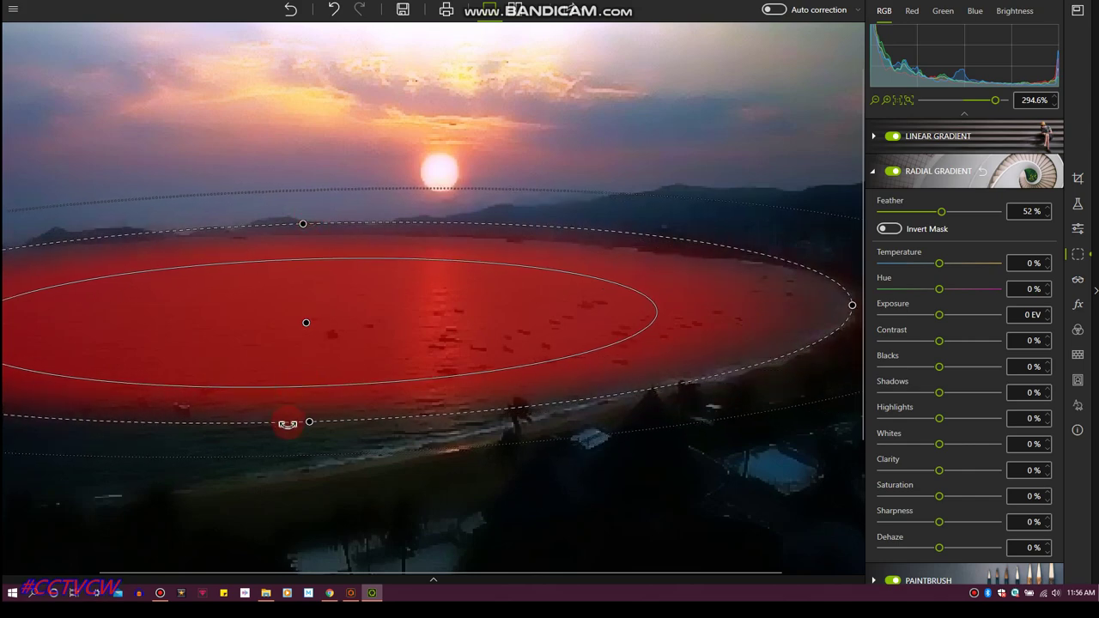
left_click_drag(309, 422, 311, 437)
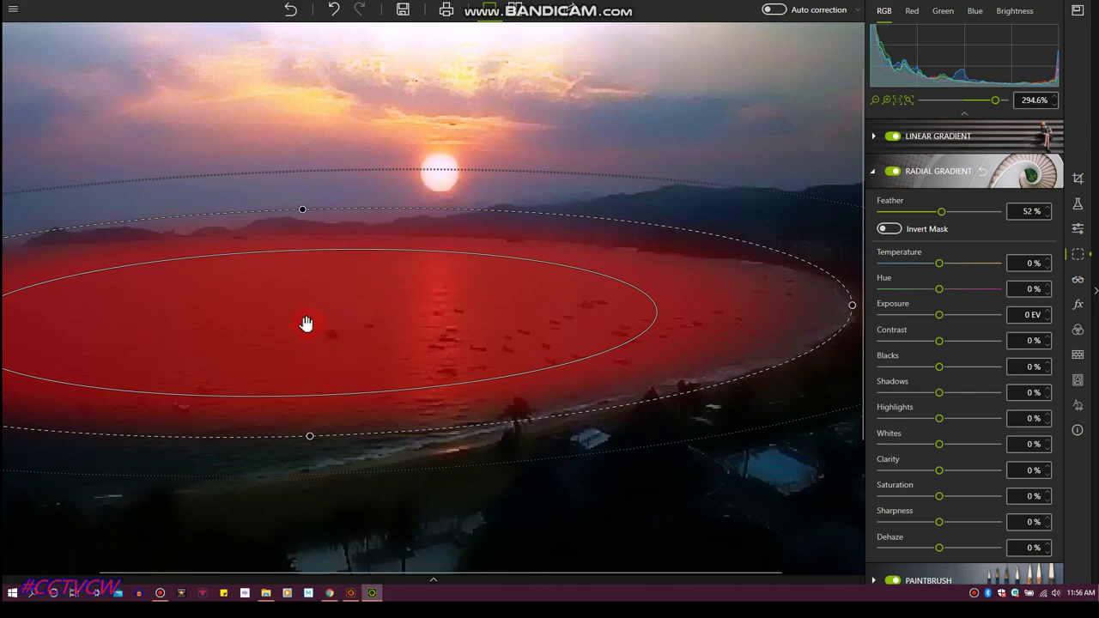
Reposition and enlarge the radial gradient ellipse so it spans the bay from the far waterline to the near beach
left_click_drag(305, 324, 74, 337)
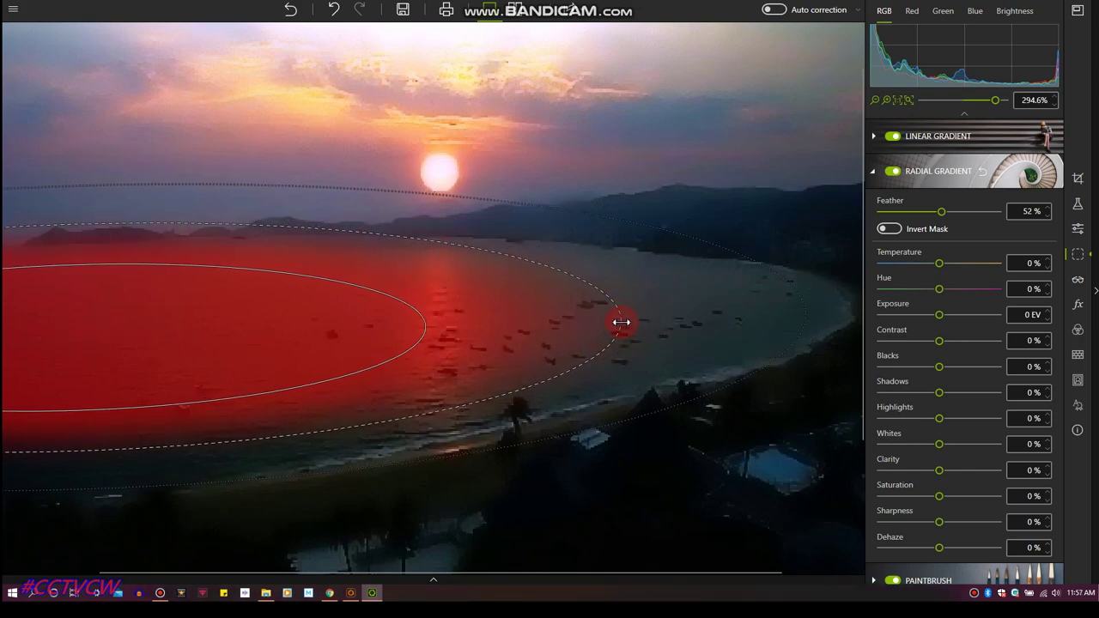
left_click_drag(627, 322, 667, 318)
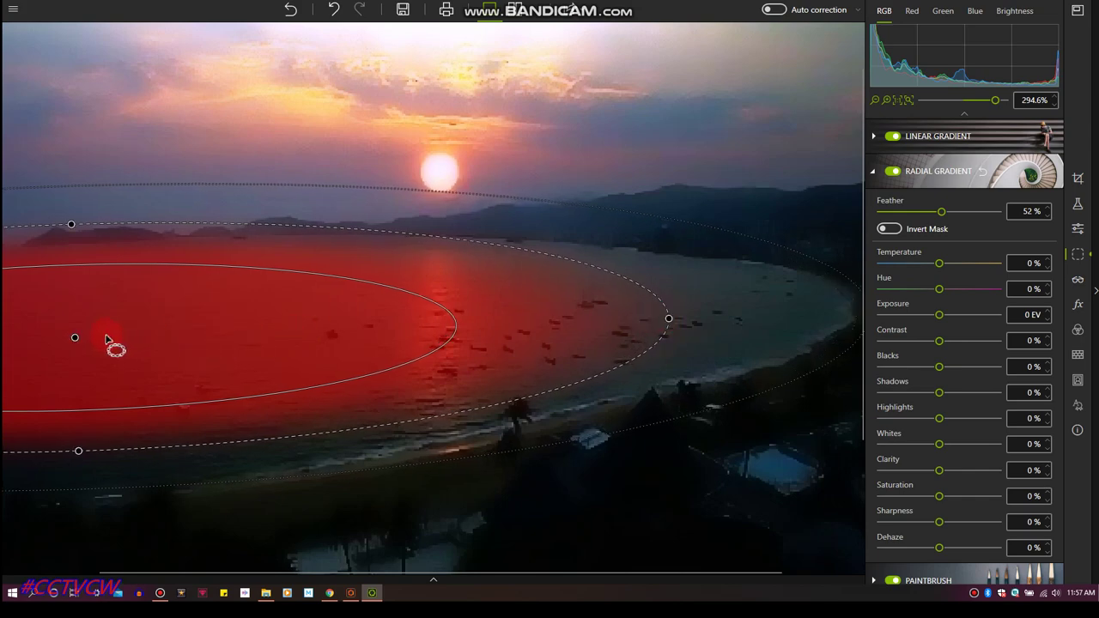
left_click_drag(74, 341, 319, 342)
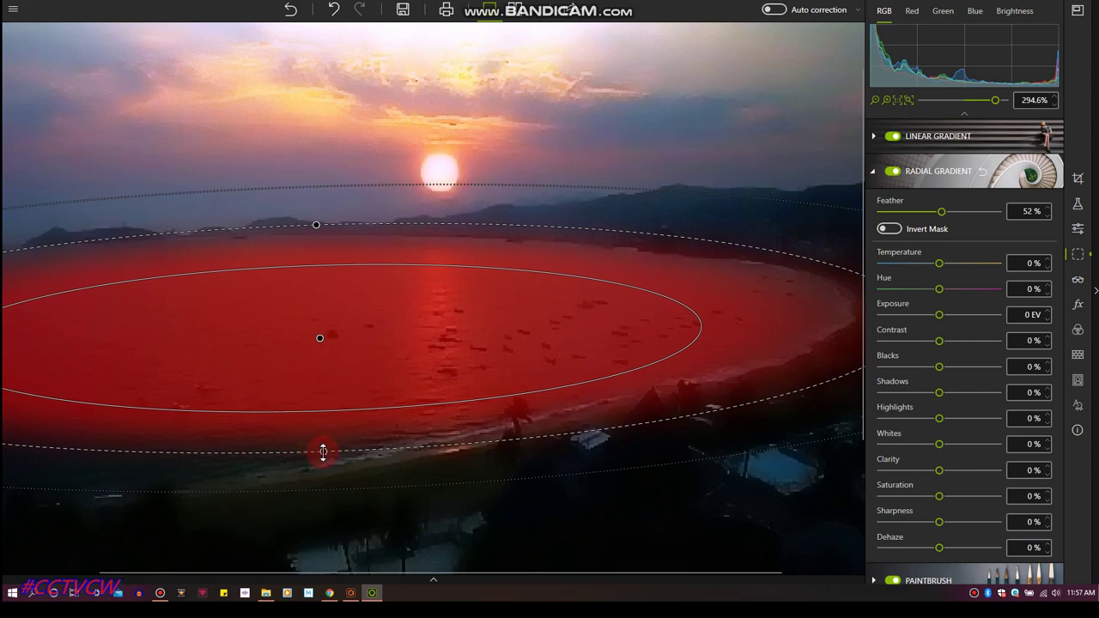
left_click_drag(323, 451, 323, 463)
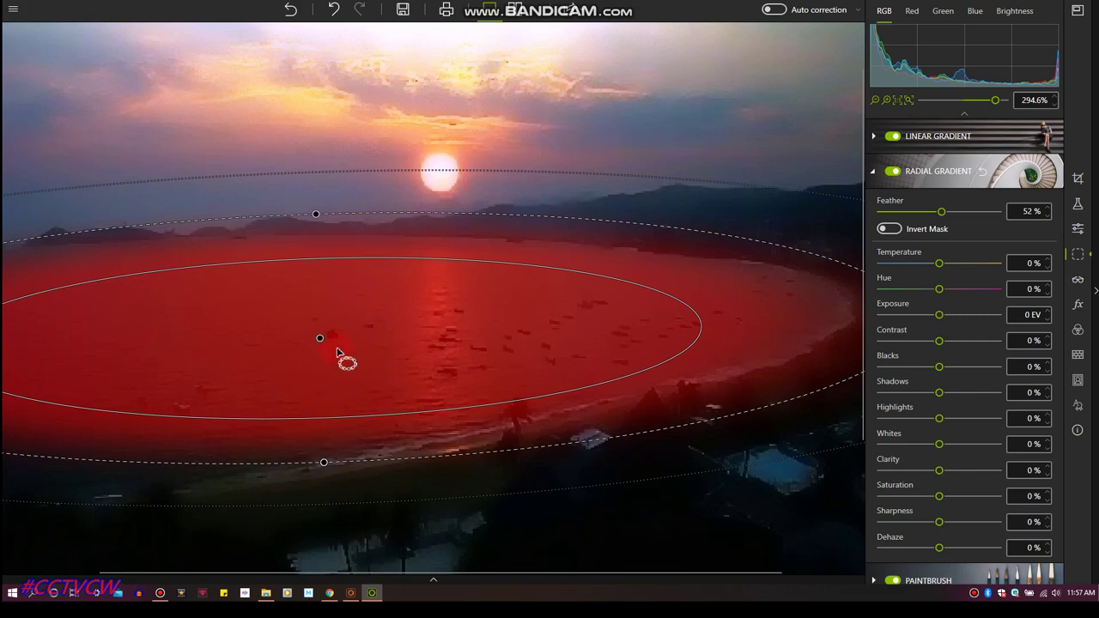
left_click_drag(318, 339, 319, 343)
left_click_drag(317, 221, 317, 225)
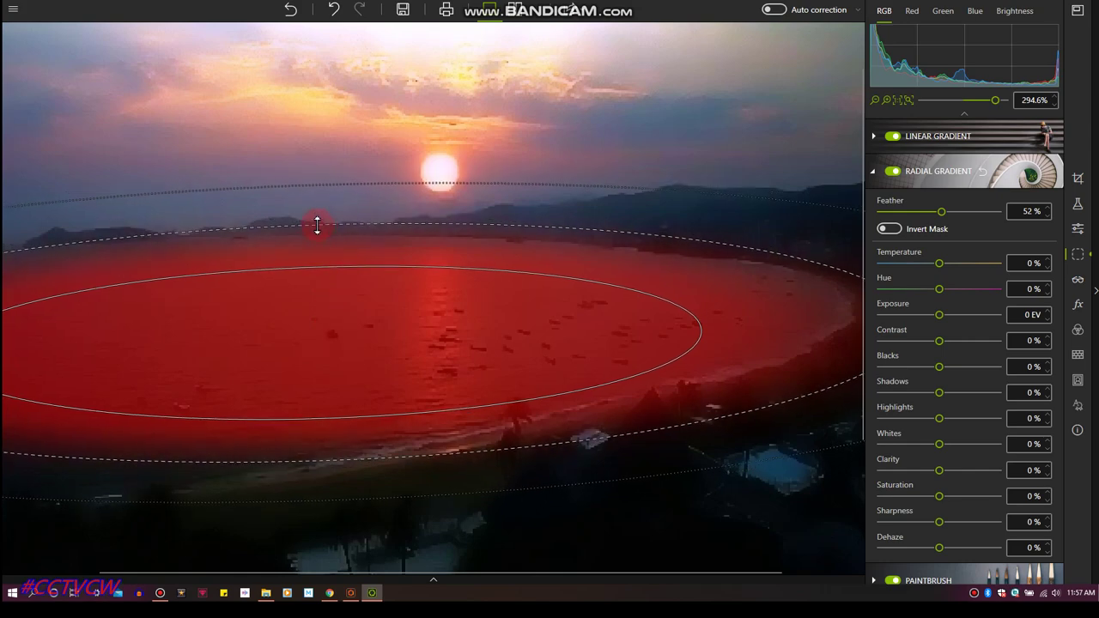
left_click_drag(316, 225, 317, 225)
left_click_drag(615, 432, 605, 436)
Enable auto correction and raise the radial gradient's Exposure to +1.06 EV
left_click_drag(606, 436, 951, 316)
left_click(940, 316)
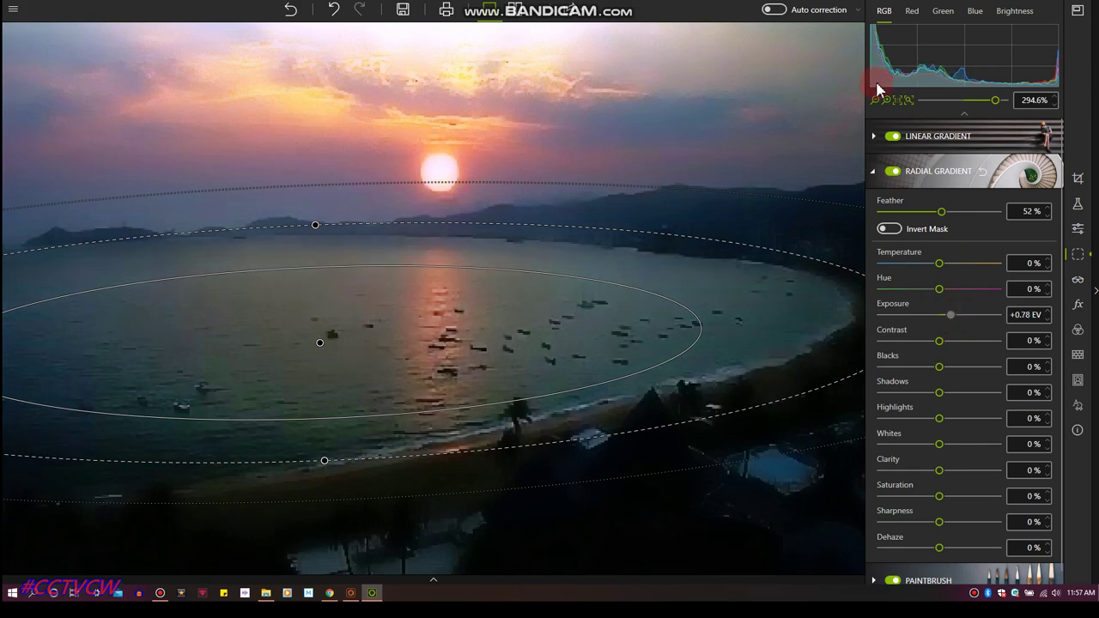
left_click(774, 10)
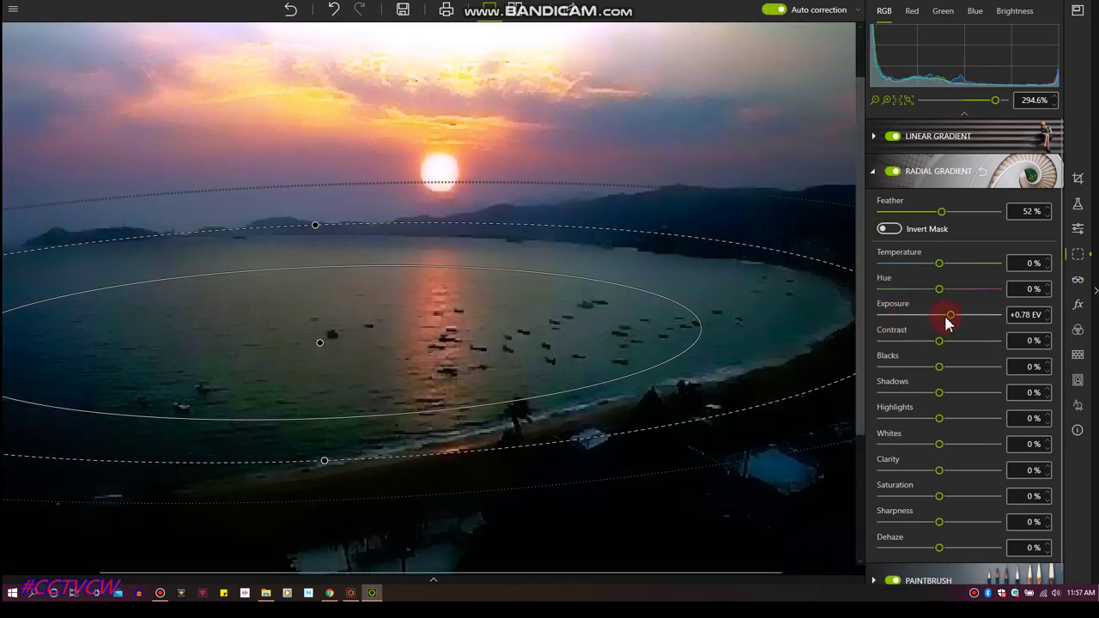
left_click_drag(950, 315, 951, 320)
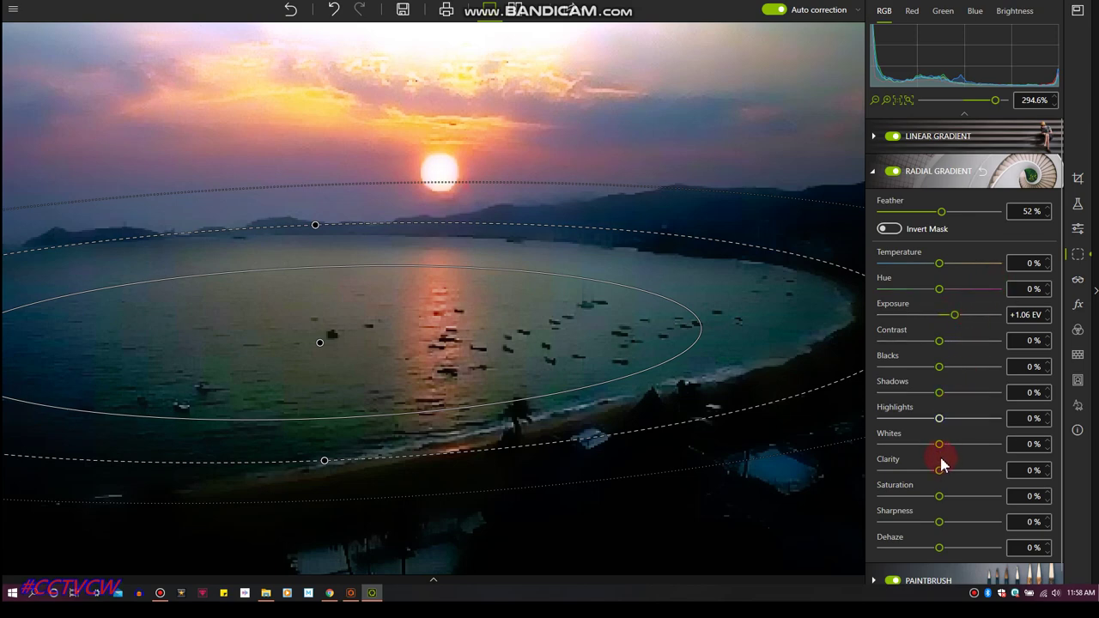
Set the radial gradient's Dehaze to +25 %, Blacks to +34 % and Shadows to -30 %, and reduce the ellipse's height slightly
left_click_drag(940, 552, 955, 557)
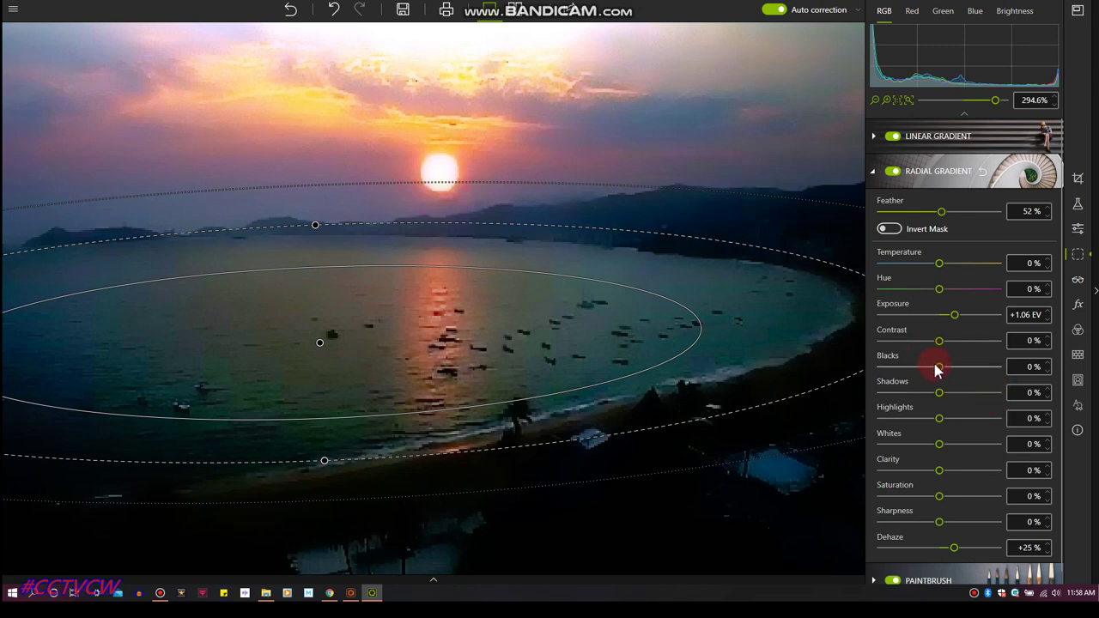
left_click_drag(939, 369, 925, 398)
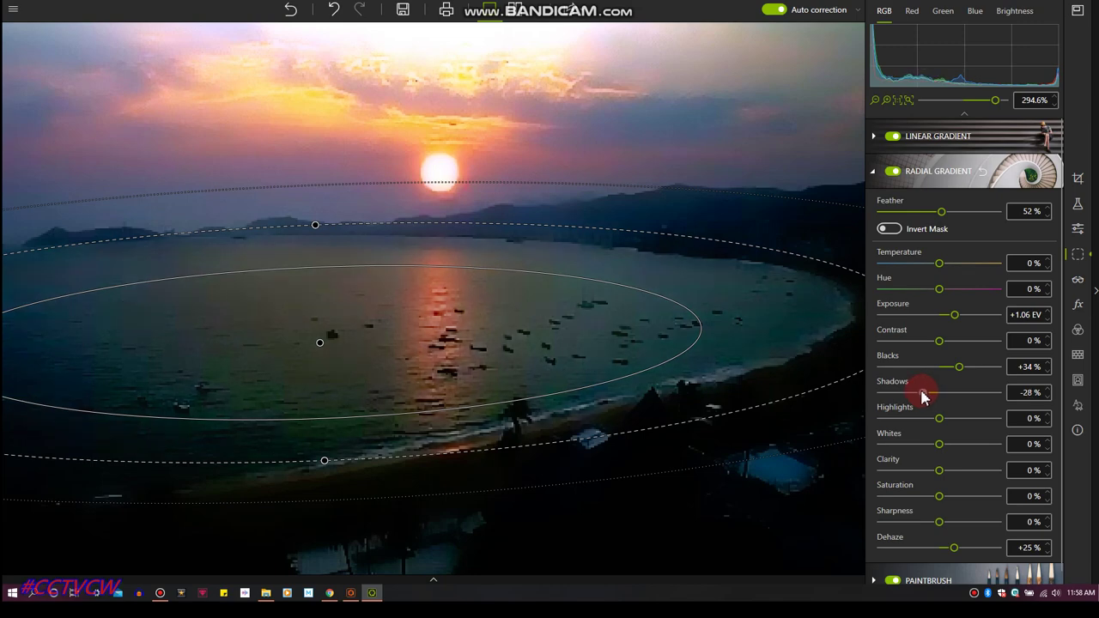
left_click_drag(923, 396, 922, 389)
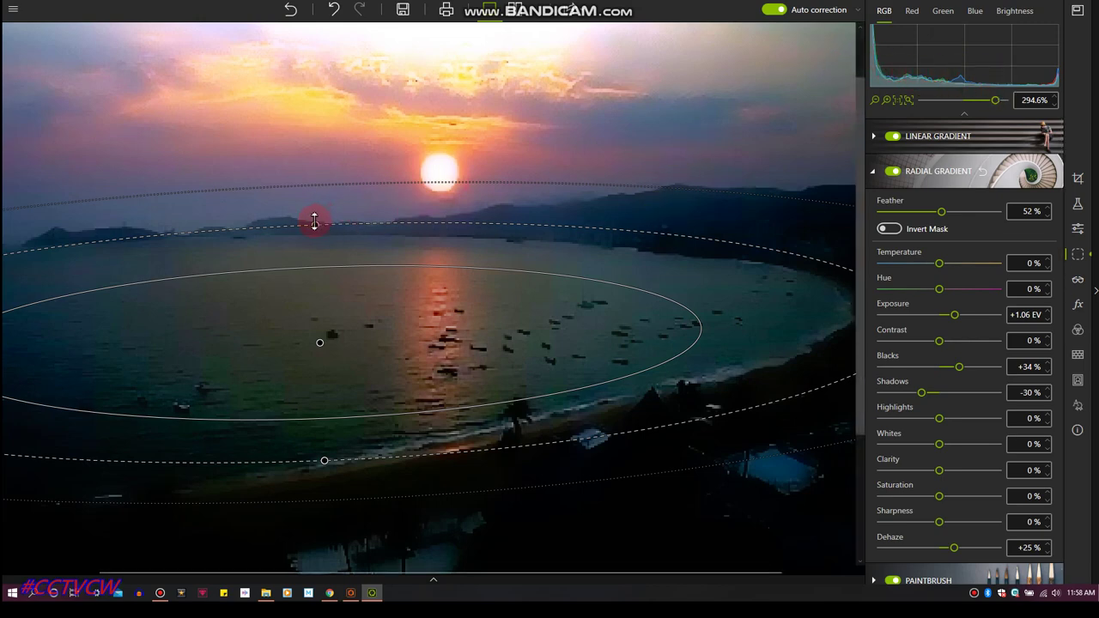
left_click_drag(314, 221, 316, 235)
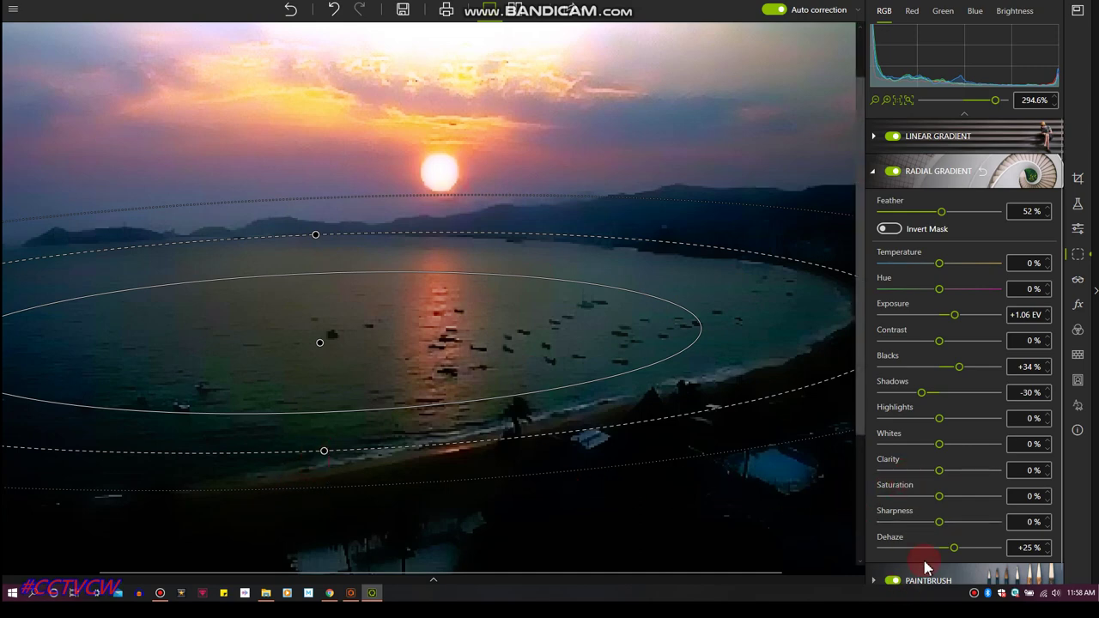
Set the radial gradient's Clarity to +30 %, Dehaze to +61 %, Contrast to +57 % and Whites to +78 %
mouse_move(943, 478)
left_mouse_down()
mouse_move(959, 475)
mouse_move(953, 482)
left_mouse_up()
left_click_drag(942, 548, 977, 554)
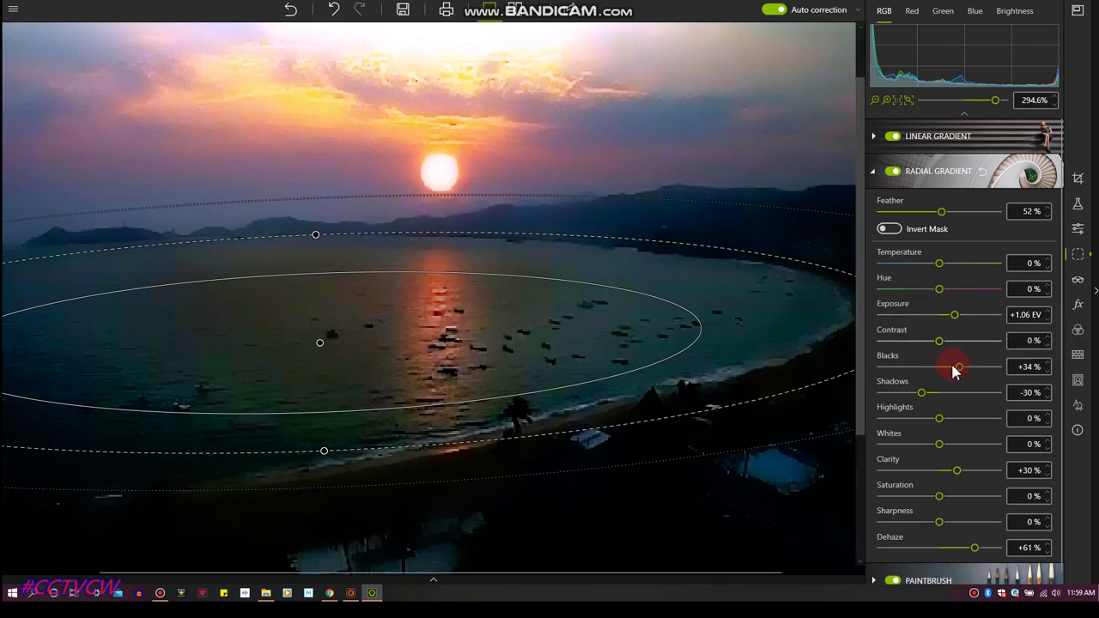
left_click_drag(941, 342, 987, 344)
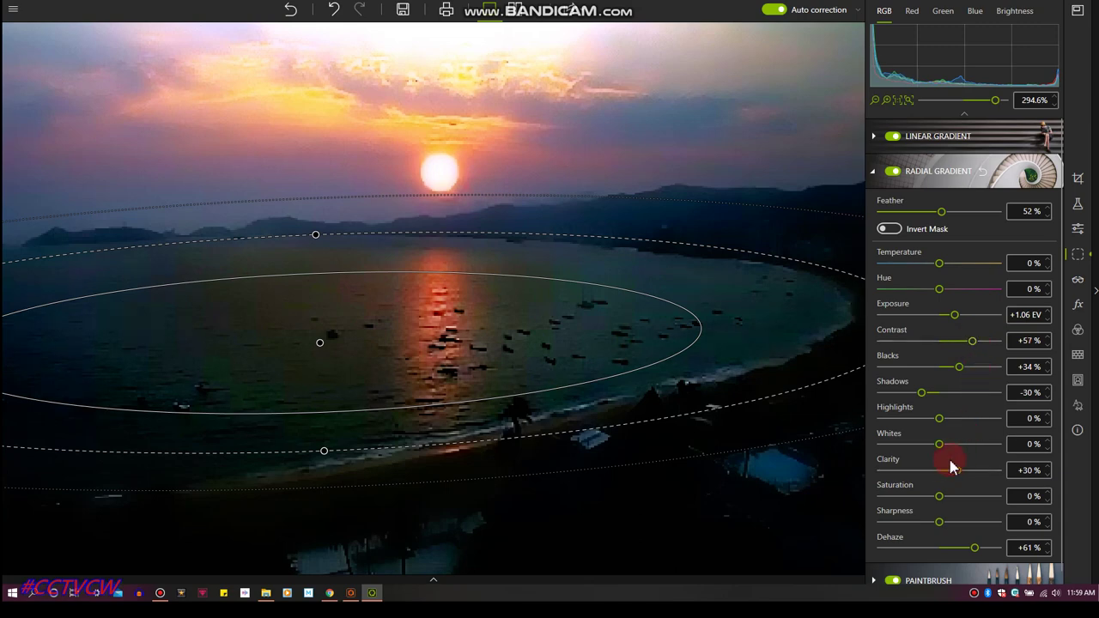
left_click_drag(944, 449, 985, 446)
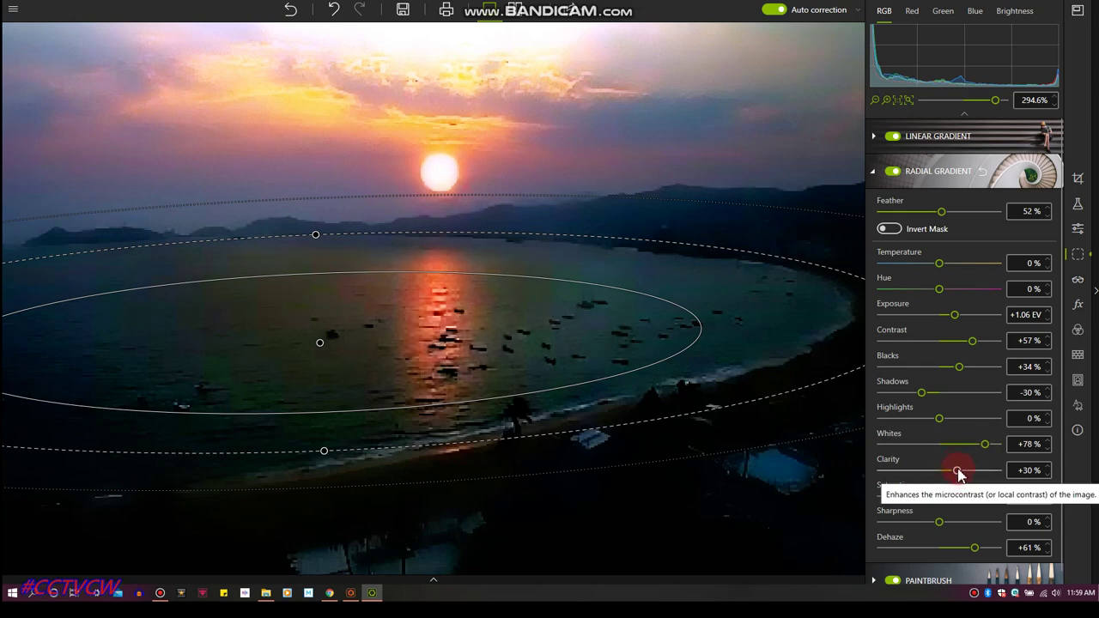
Change the radial gradient's Clarity to -42 % and Sharpness to +64 %, and collapse its settings
left_click_drag(959, 472, 898, 475)
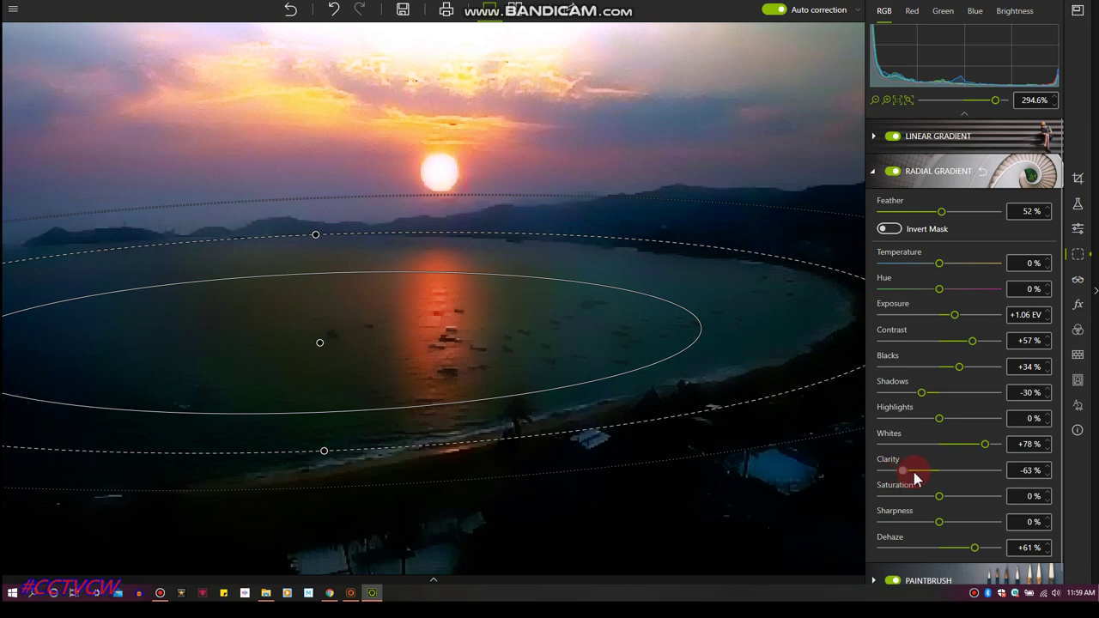
left_click_drag(921, 477, 921, 477)
left_click(921, 474)
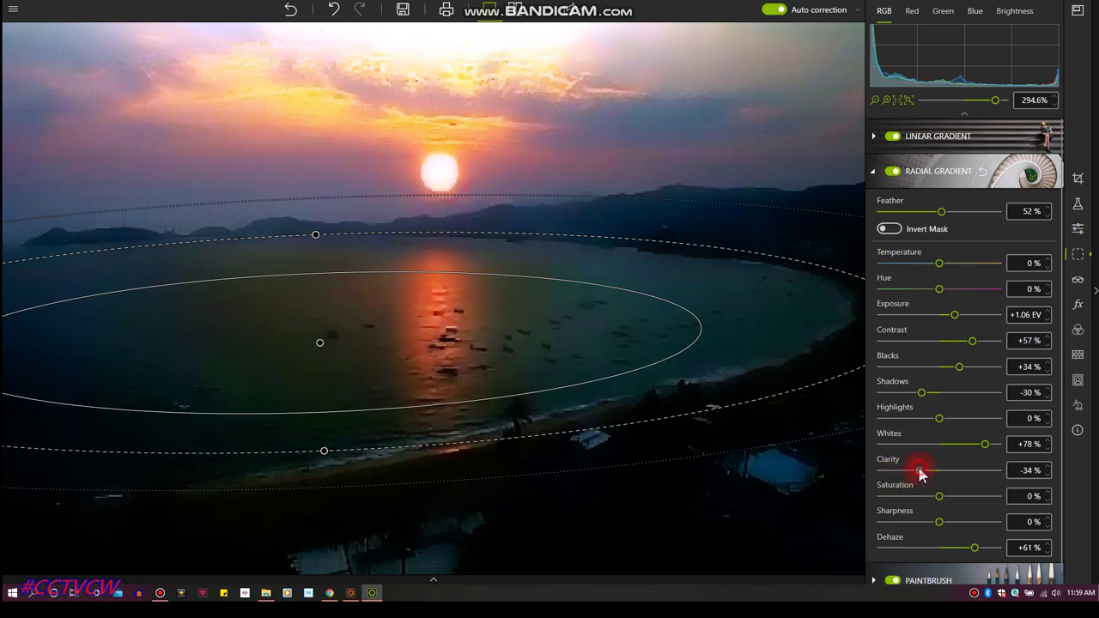
left_click_drag(916, 475, 916, 475)
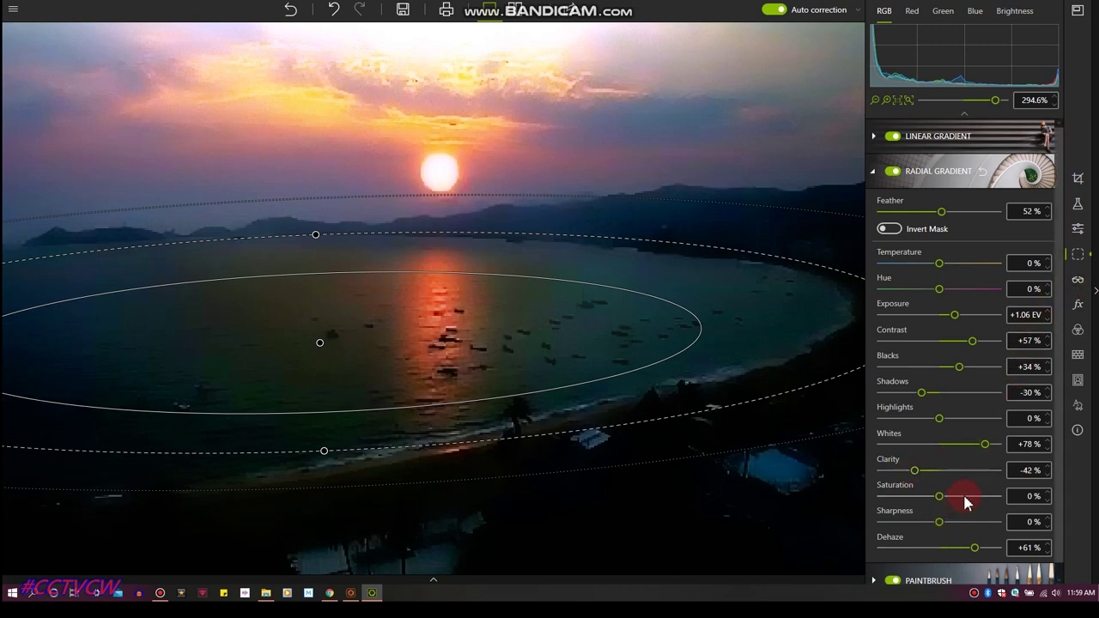
scroll(945, 515, "down", 1)
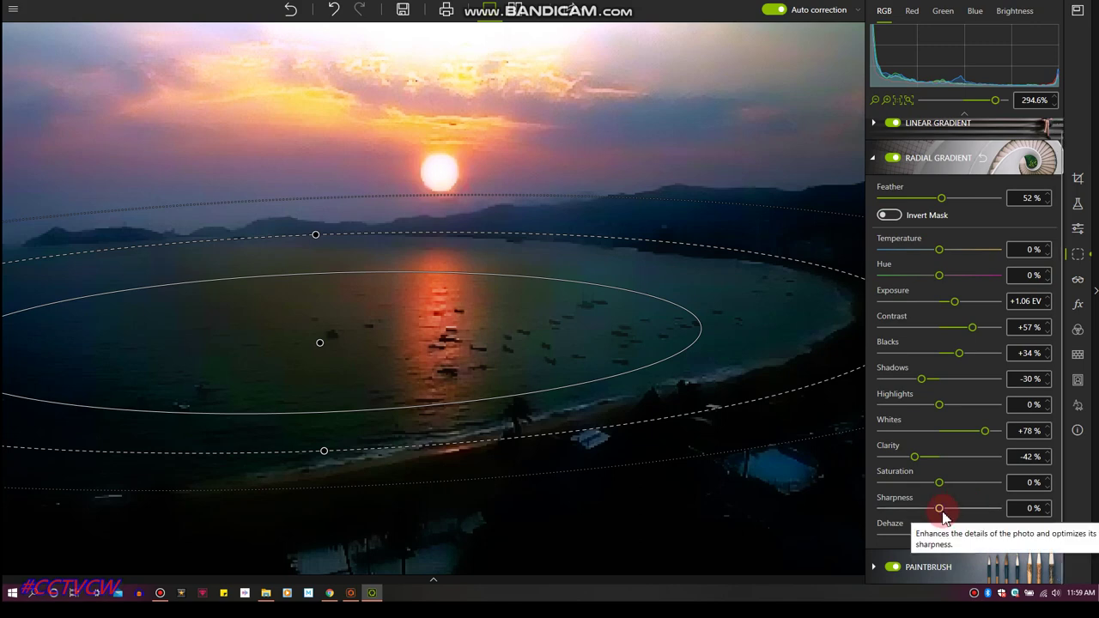
left_click_drag(939, 510, 975, 510)
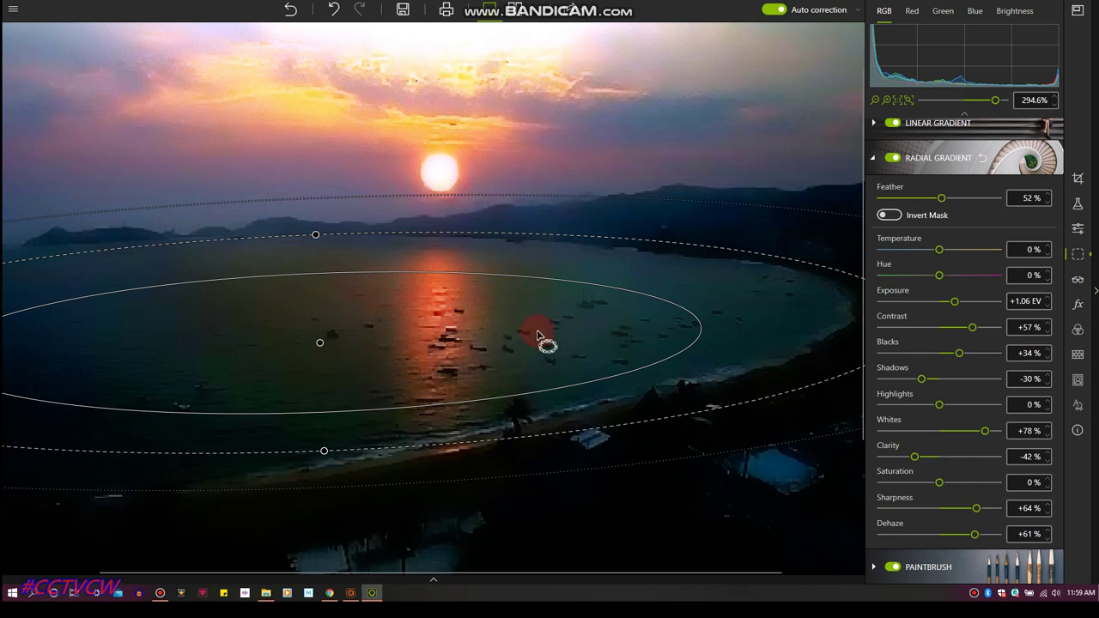
left_click(941, 159)
mouse_move(938, 151)
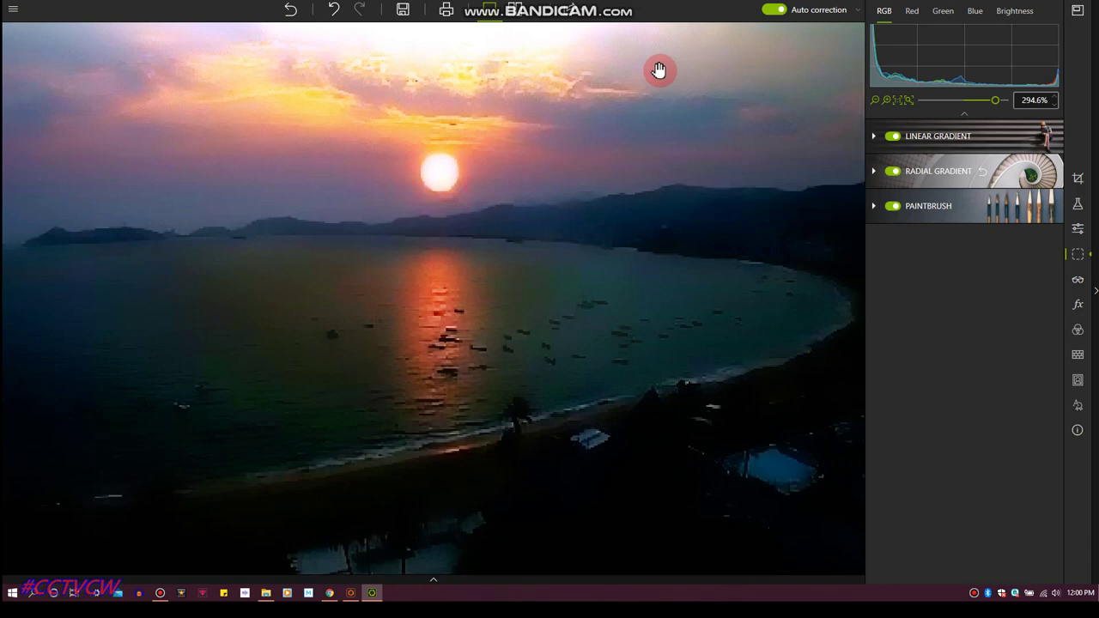
Save the edited photo as 1940cafi-tv_InPixio.jpg in JPEG format at 100 % quality, original size, with all metadata
left_click(13, 15)
left_click(13, 15)
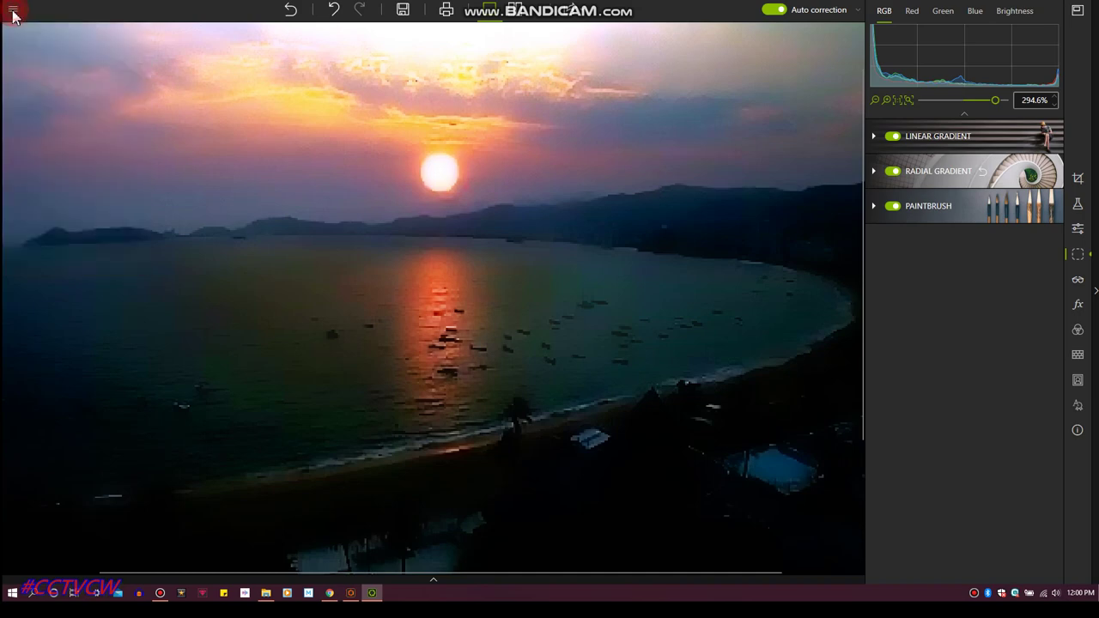
left_click(404, 11)
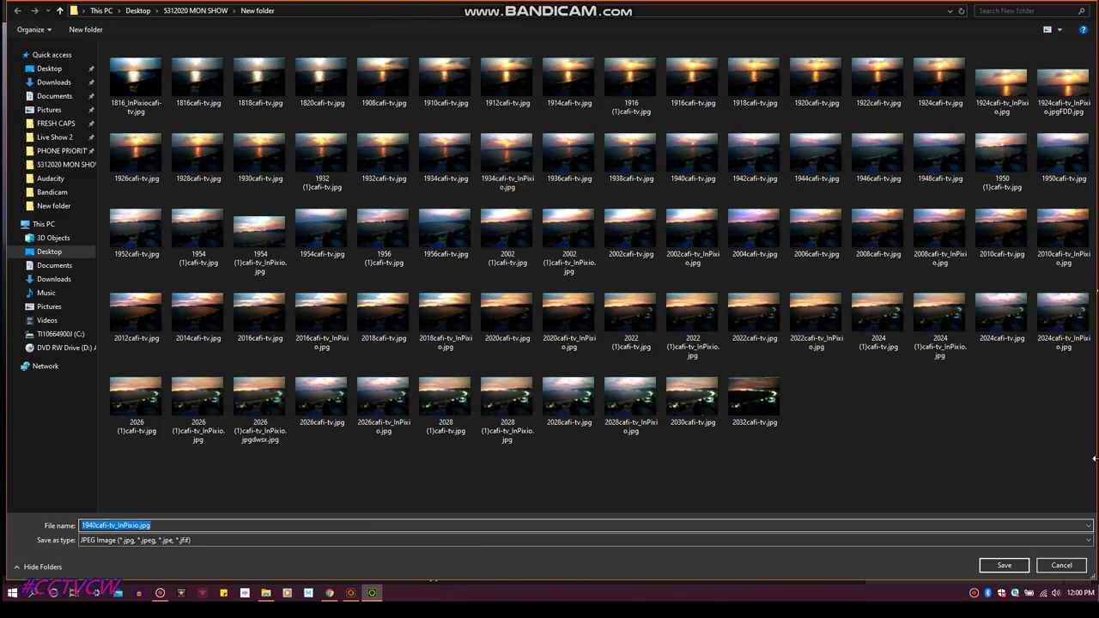
left_click(1004, 570)
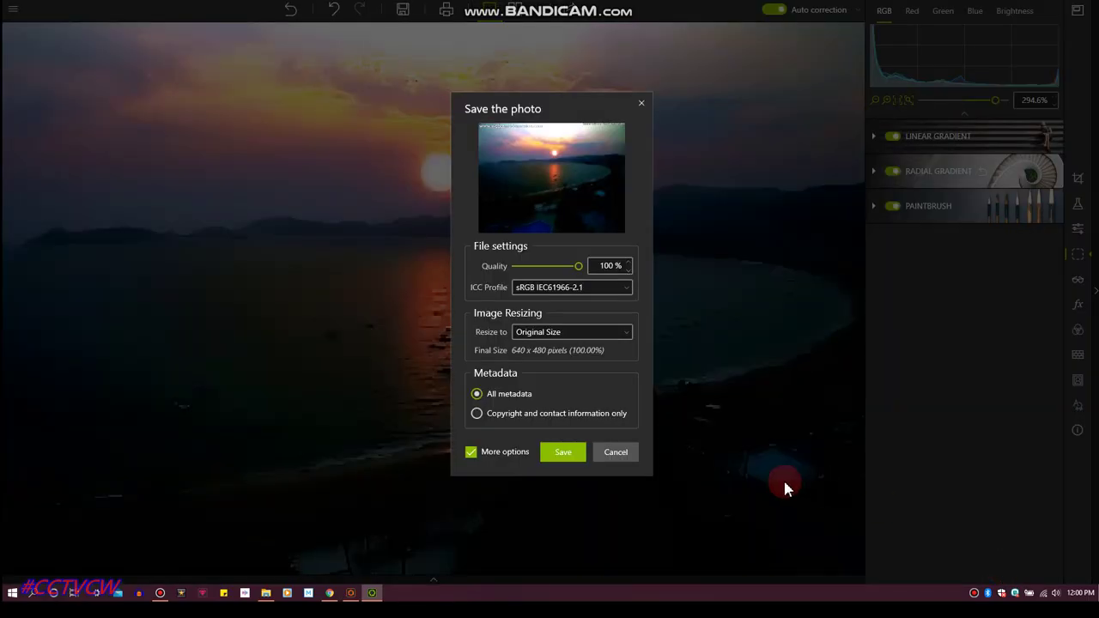
left_click(570, 454)
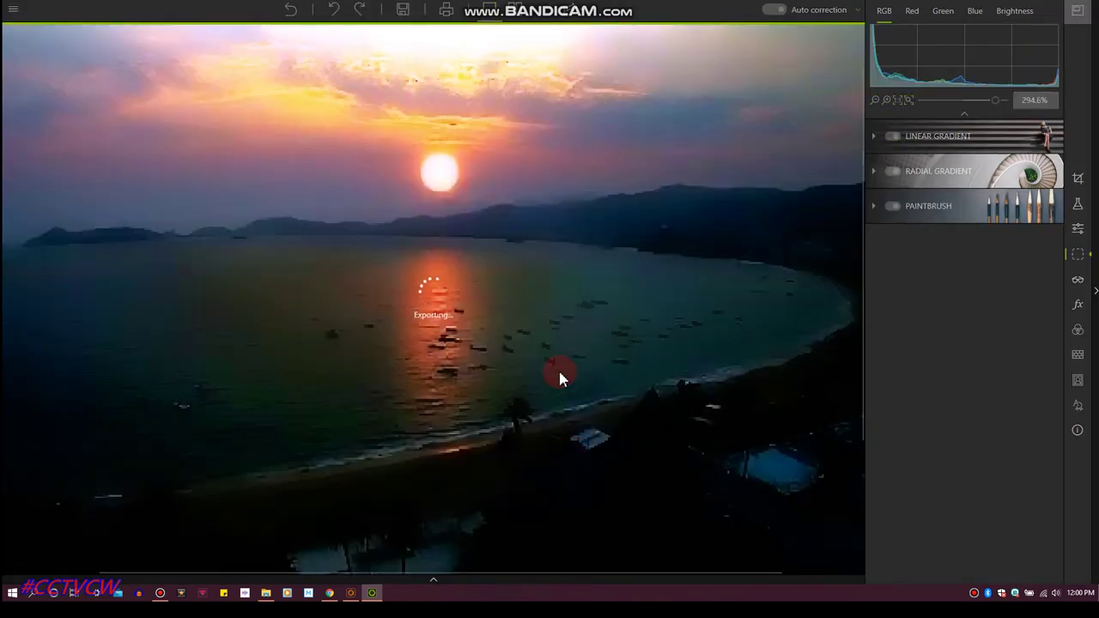
Switch to File Explorer and preview several of the sunset webcam photos in the 5312020 MON SHOW\New folder directory
mouse_move(271, 598)
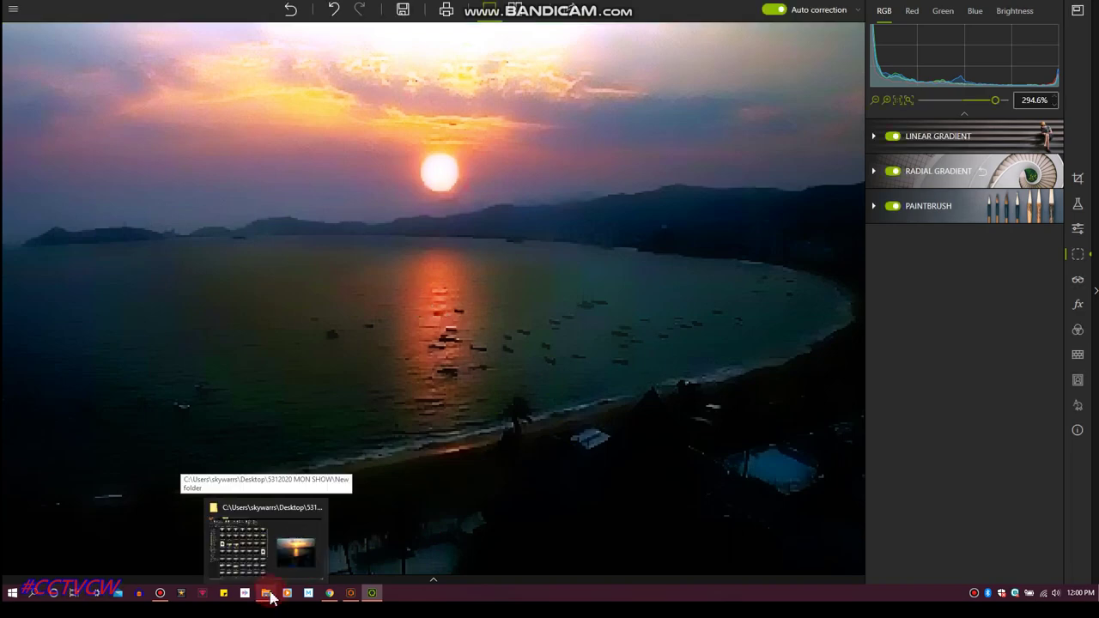
left_click(271, 598)
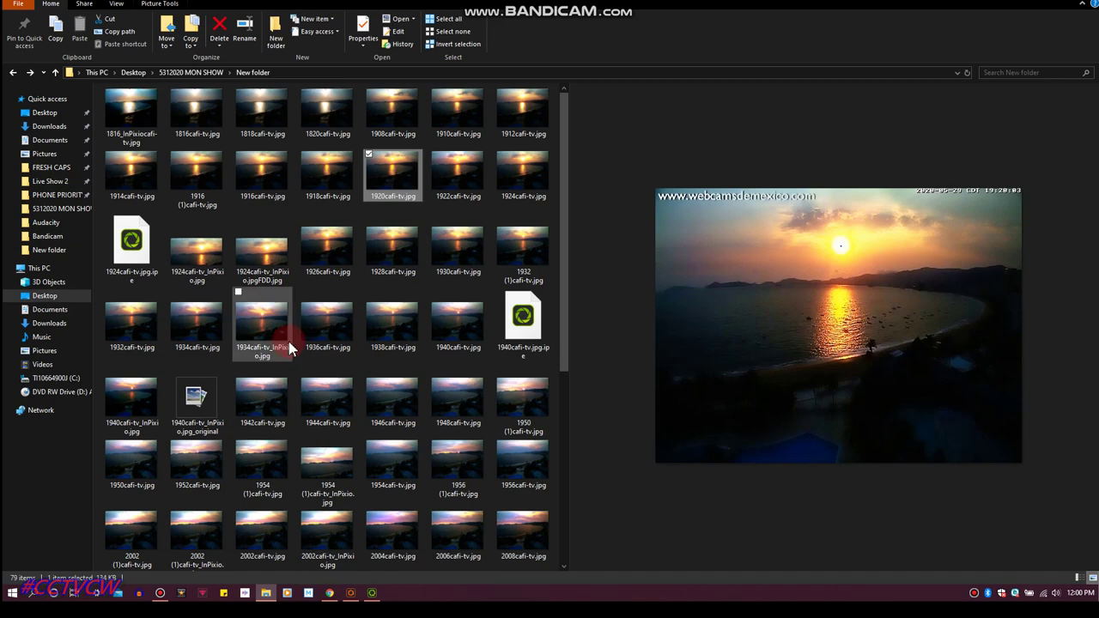
scroll(341, 323, "down", 4)
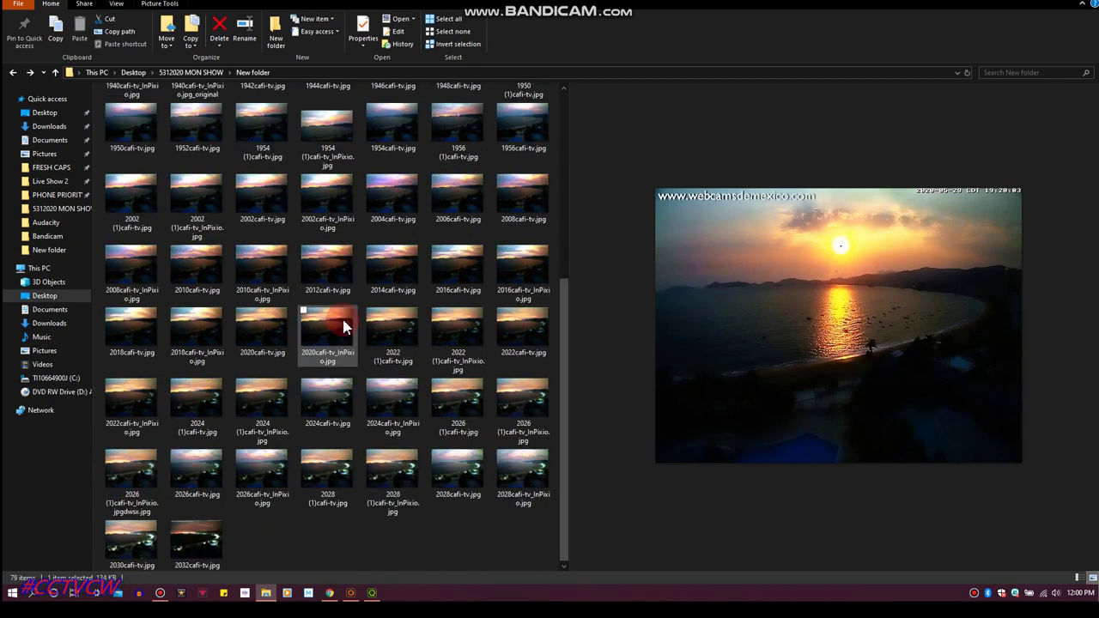
scroll(343, 326, "up", 1)
scroll(344, 327, "up", 3)
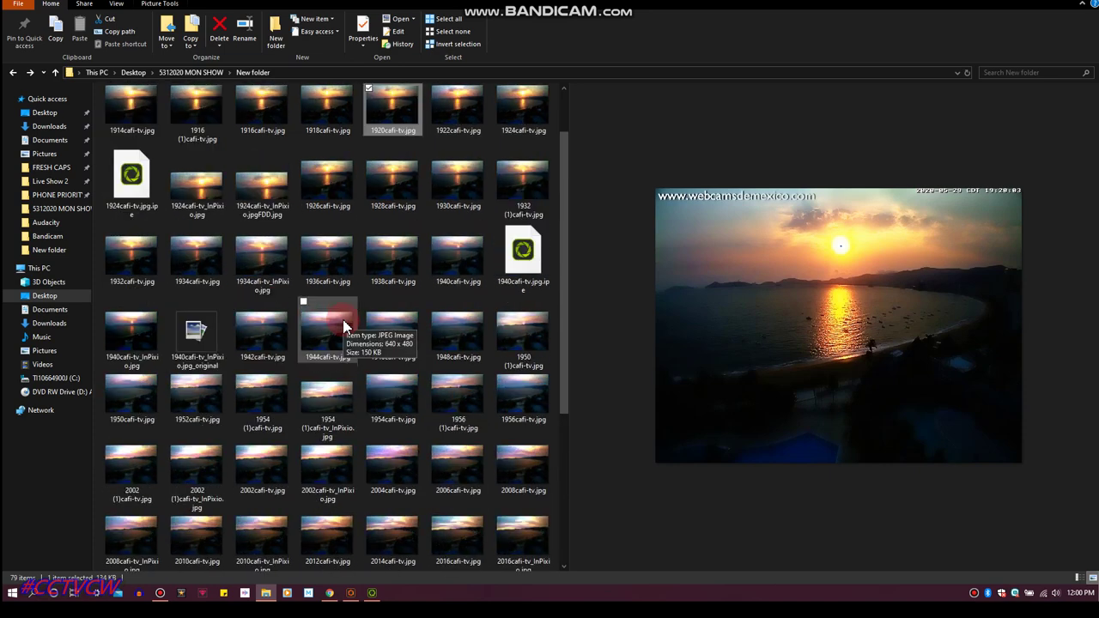
left_click(342, 182)
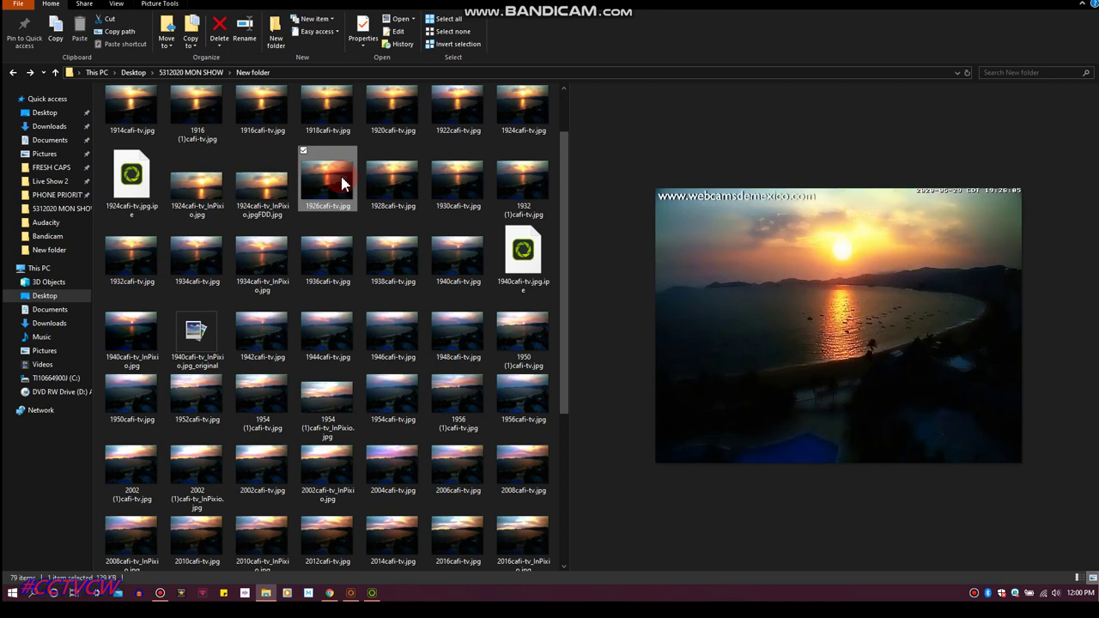
left_click(409, 178)
left_click(274, 198)
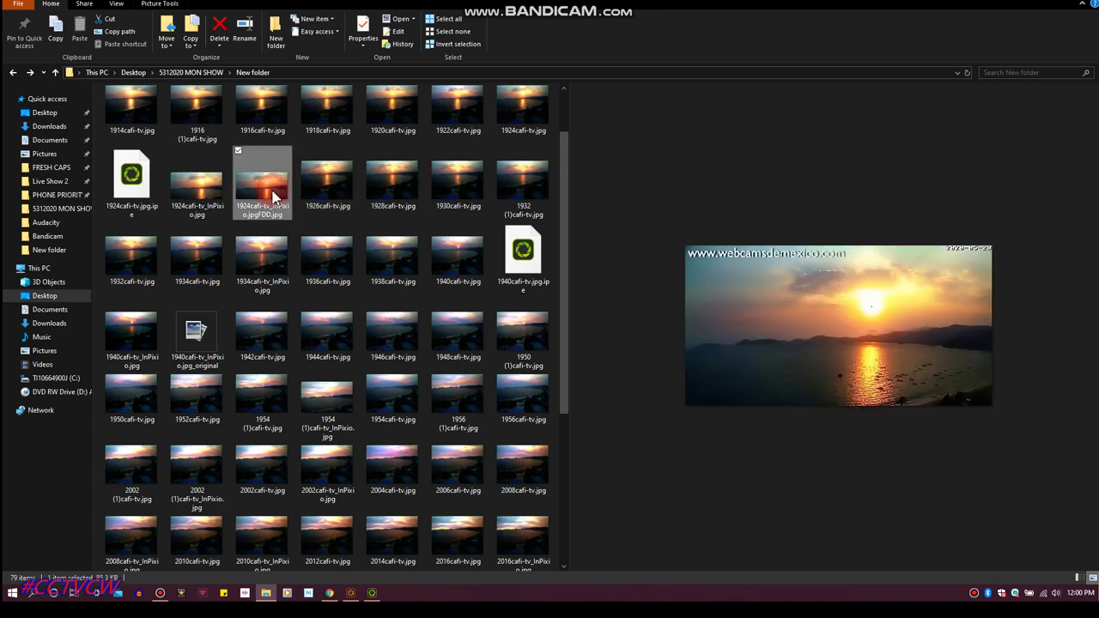
left_click(316, 258)
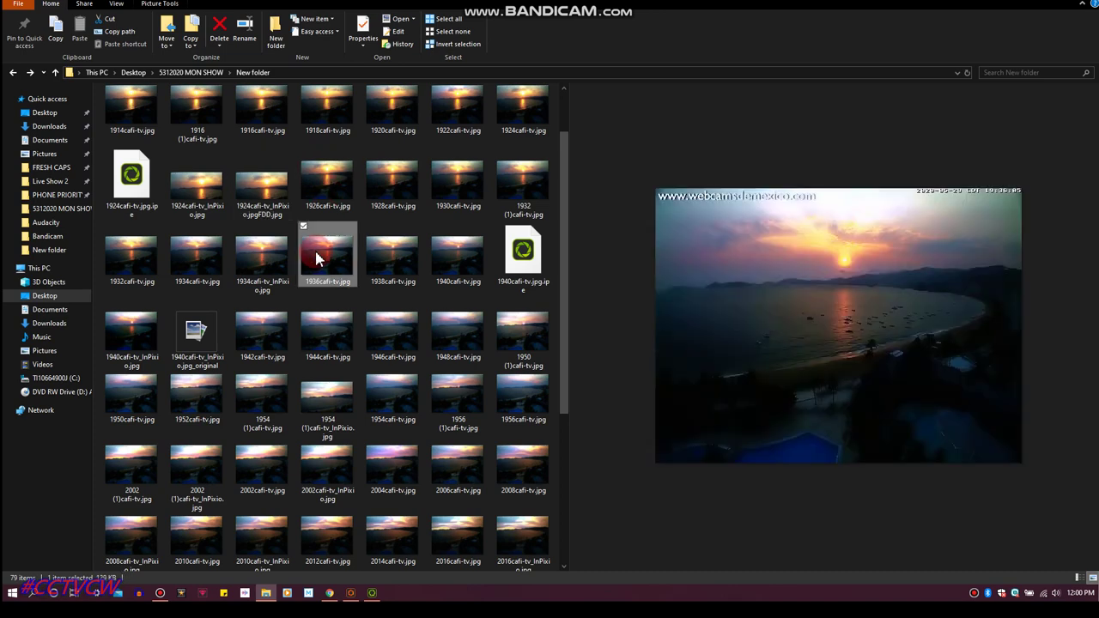
left_click(331, 189)
left_click(273, 196)
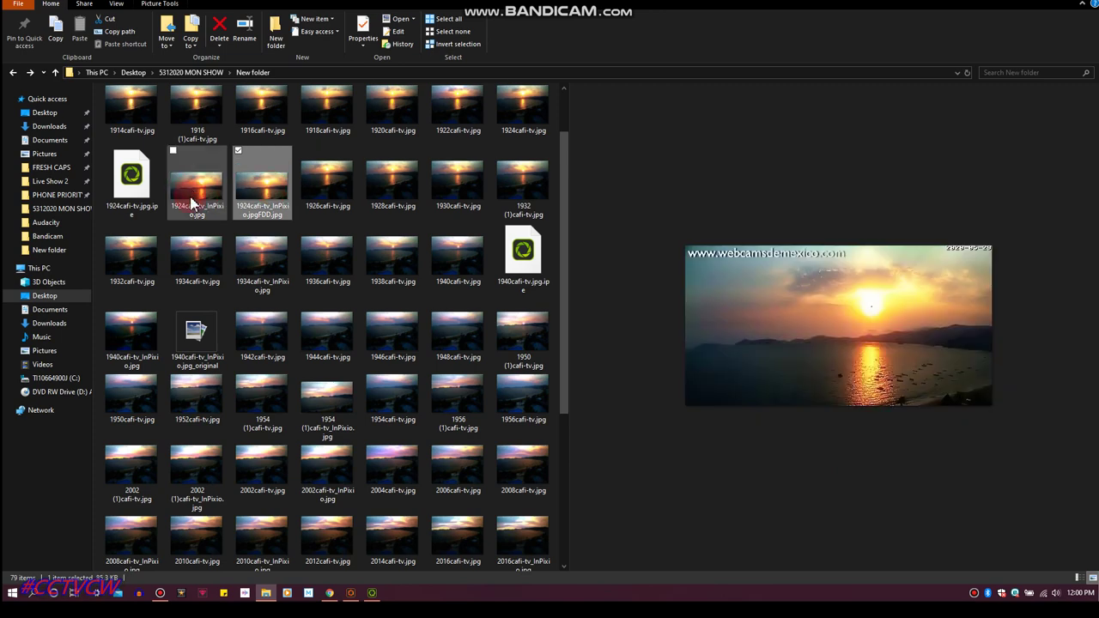
Delete the files 1924cafi-tv_InPixio.jpg and 1924cafi-tv_InPixio.jpgFDD.jpg from the folder
left_click_drag(193, 189, 56, 121)
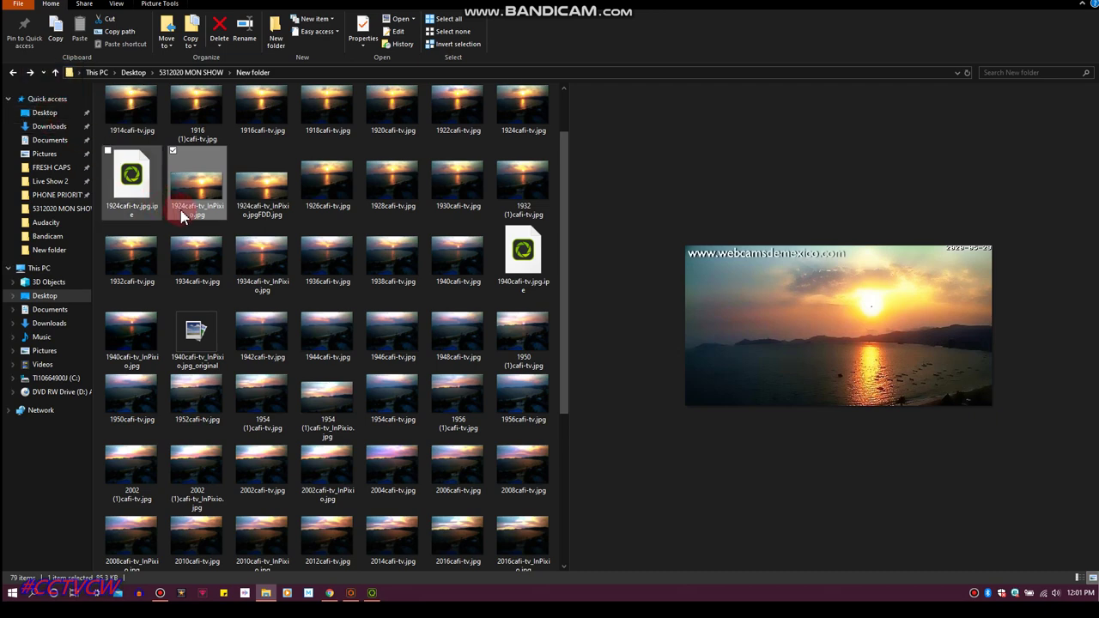
key("Delete")
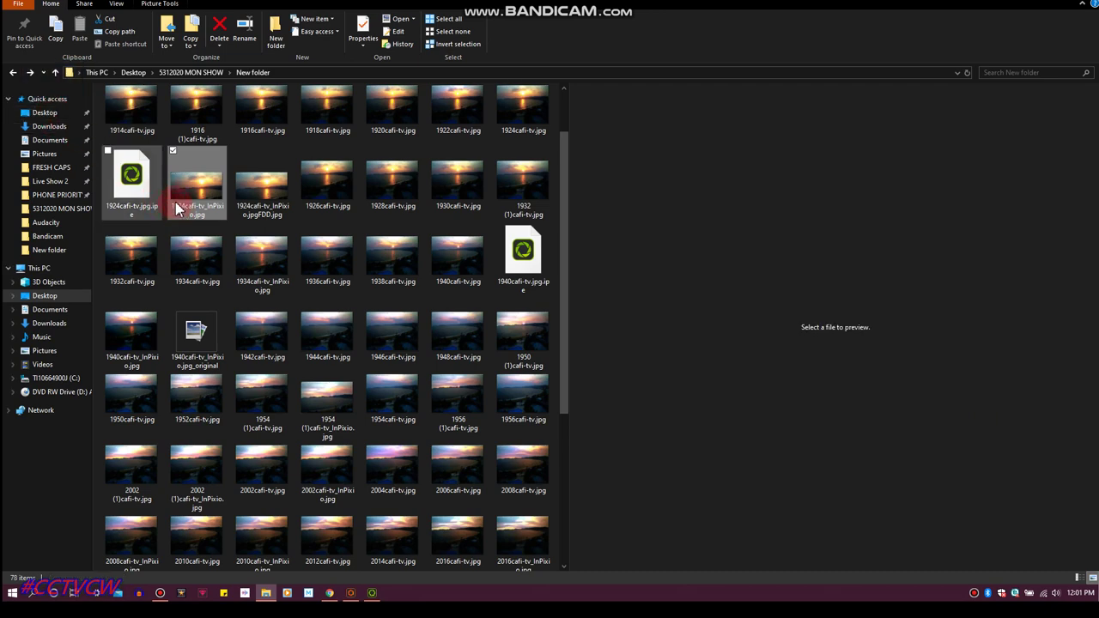
left_click_drag(190, 198, 259, 183)
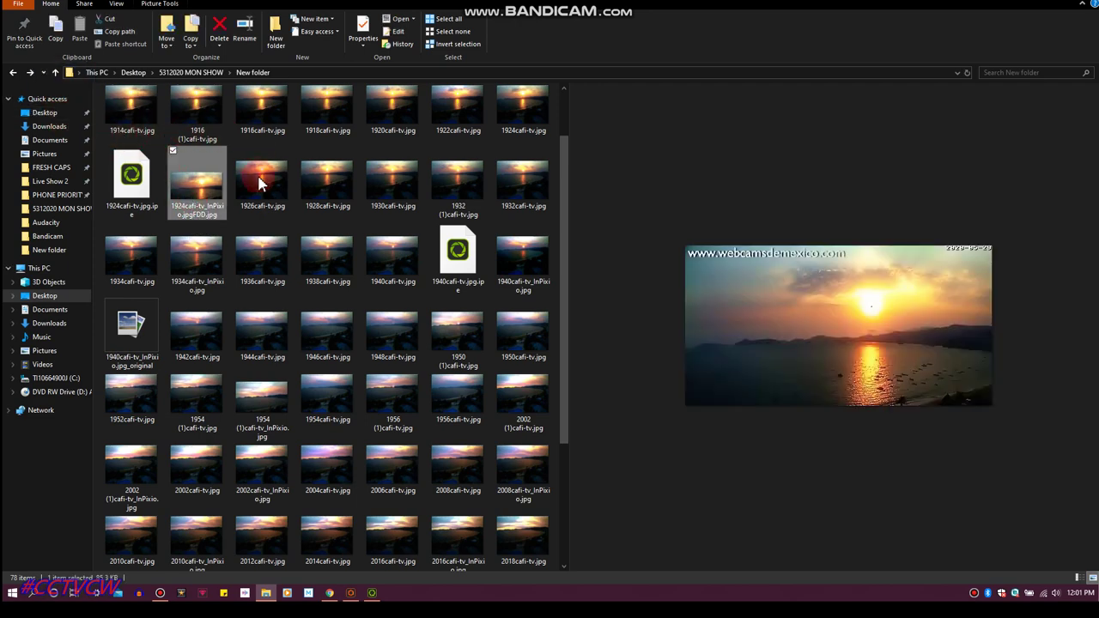
key("Delete")
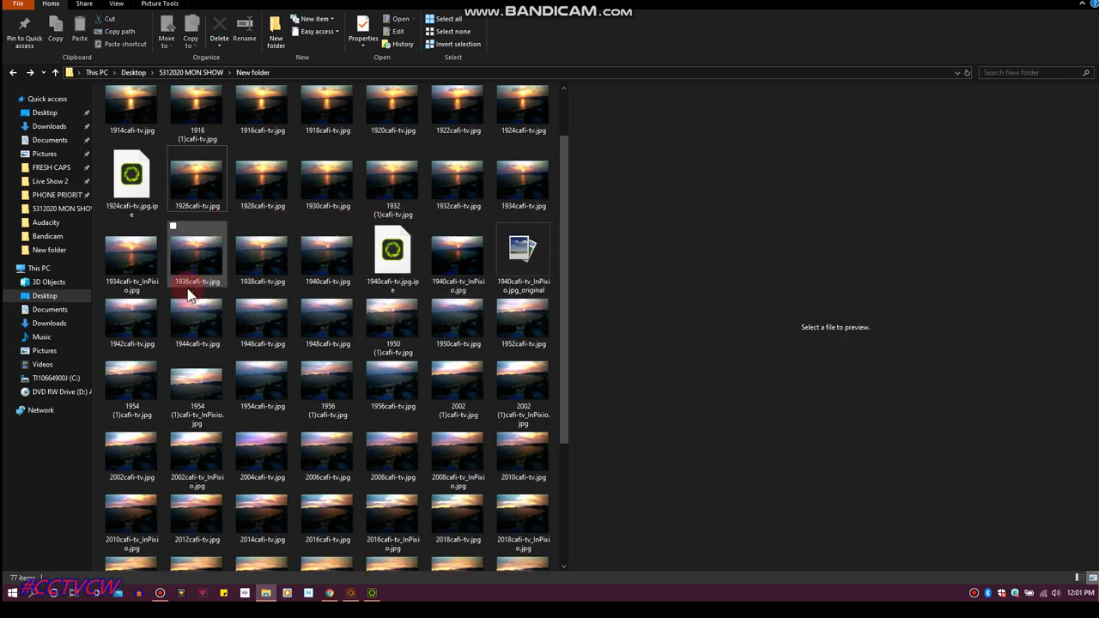
Look over the remaining photos, then return to InPixio and collapse the adjustment panel beside the photo
scroll(288, 283, "down", 1)
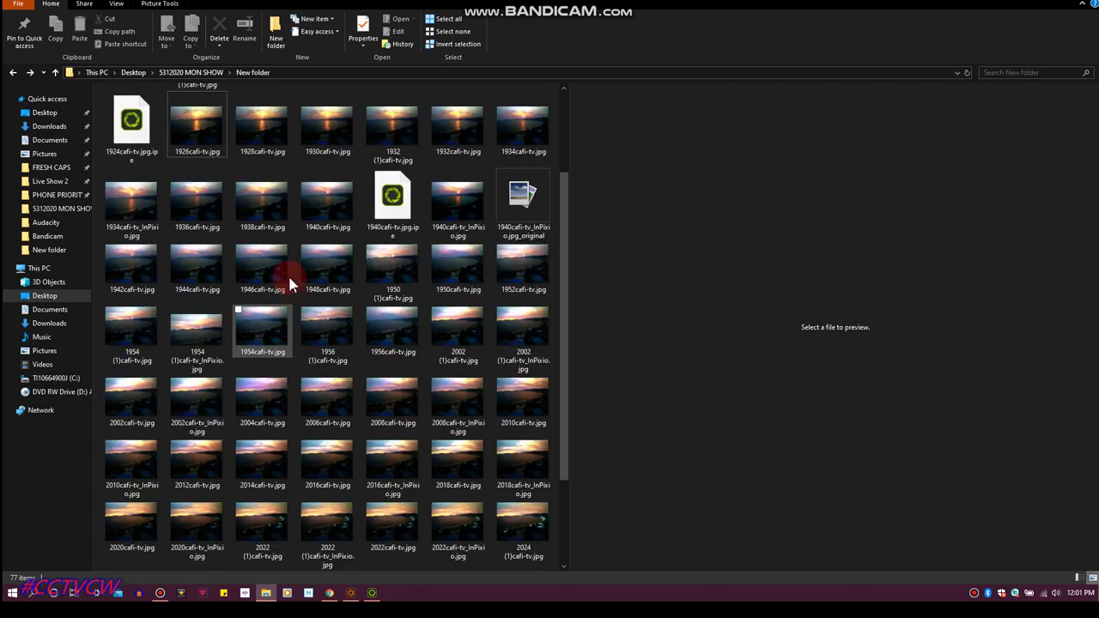
scroll(289, 283, "down", 3)
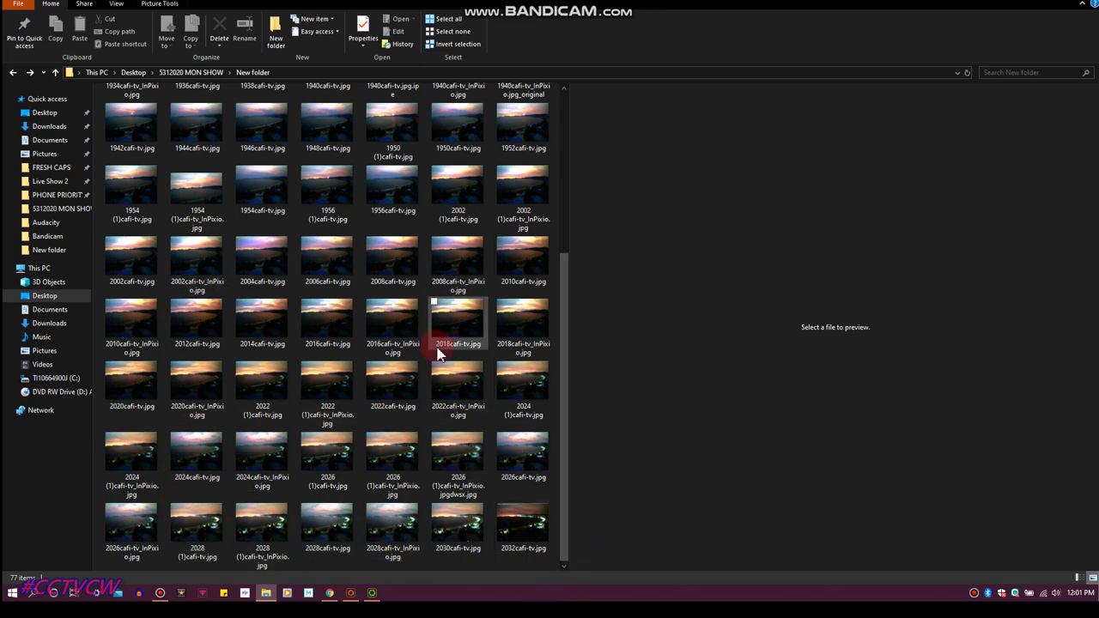
scroll(438, 354, "up", 3)
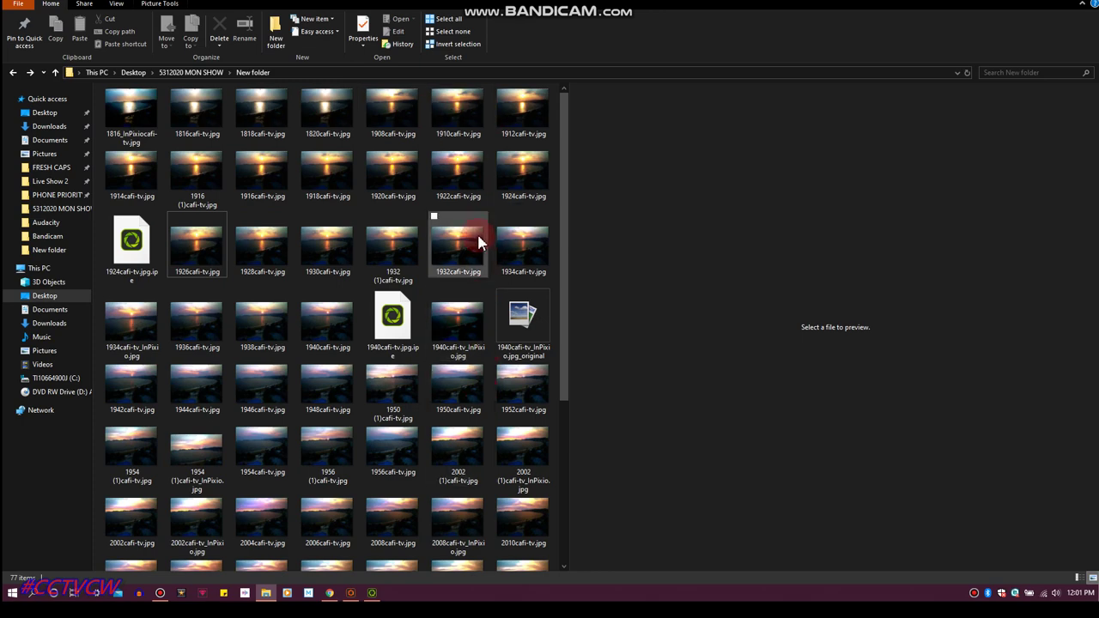
left_click(378, 597)
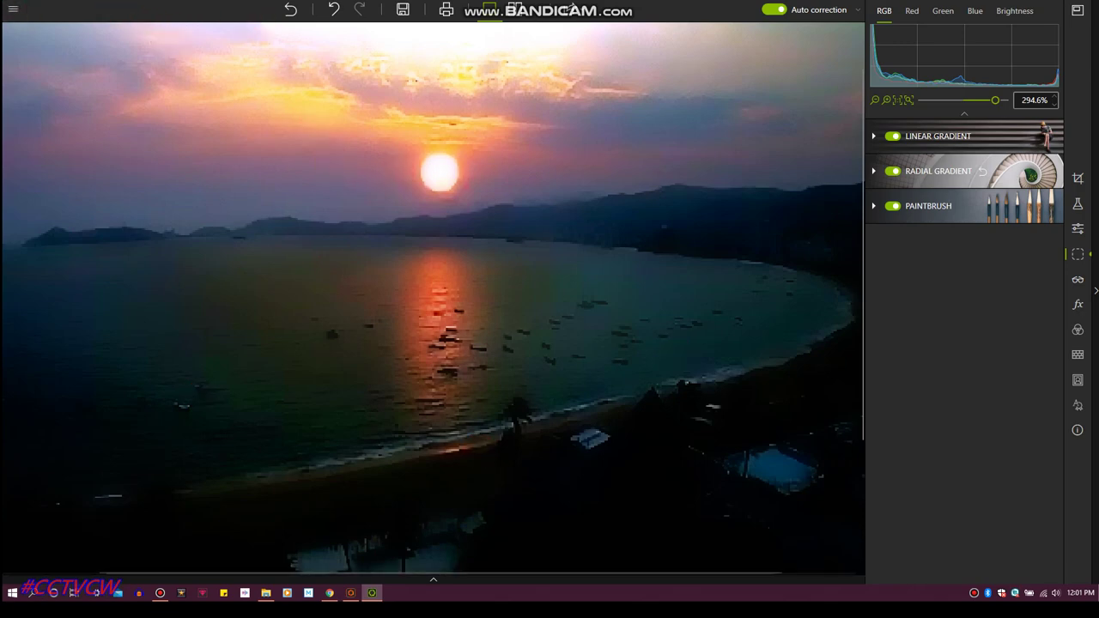
left_click(1095, 292)
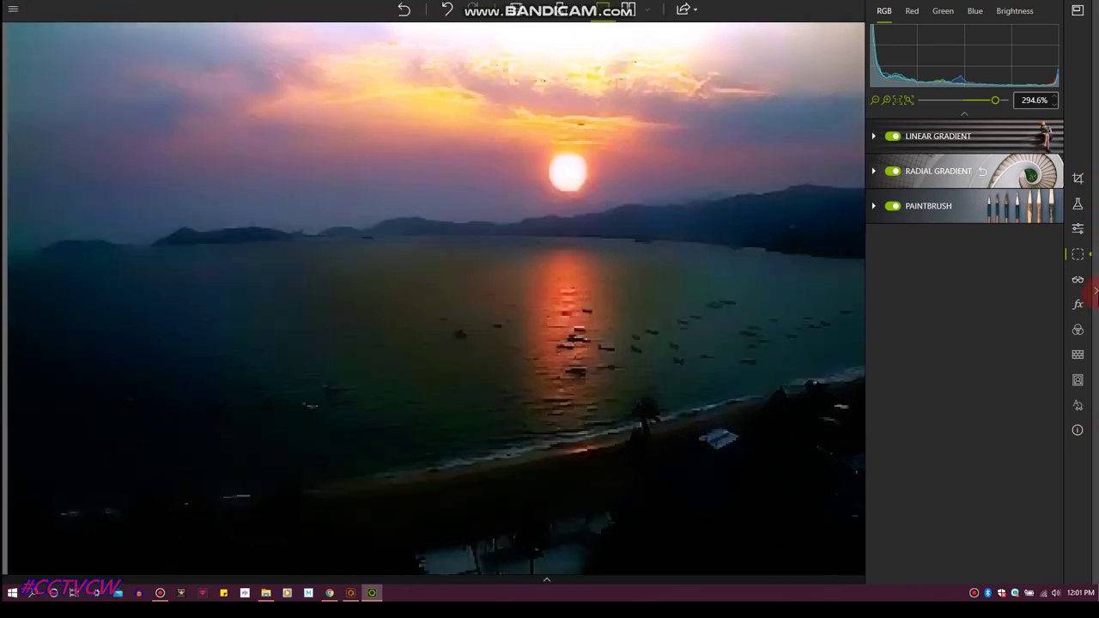
Open batch processing and choose the Desktop folder 5312020 MON SHOW\New folder as the export destination
left_click(17, 10)
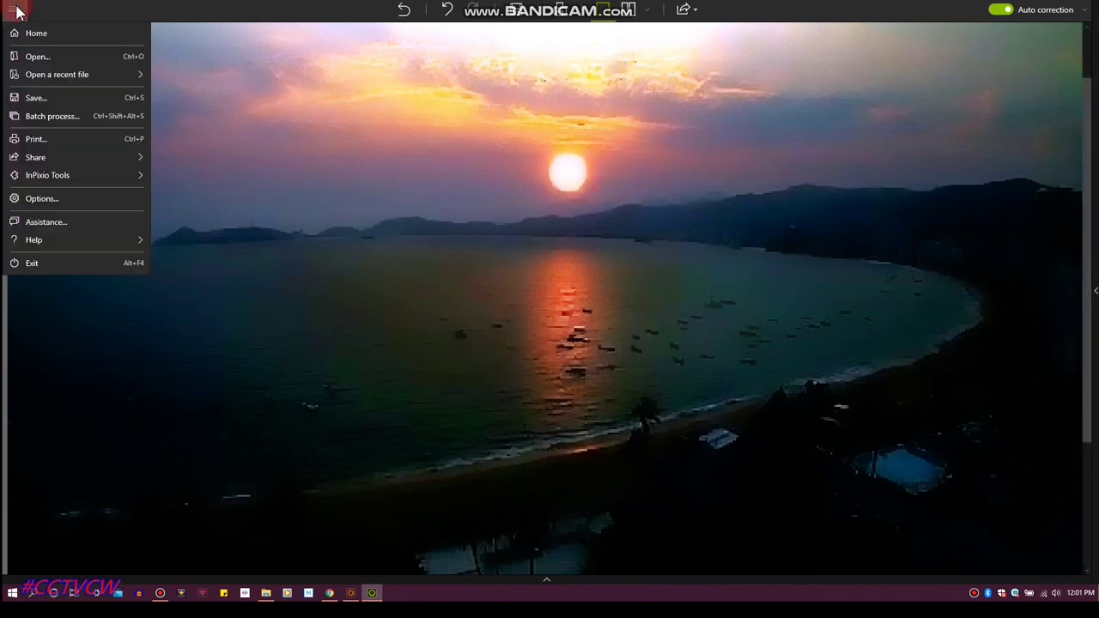
left_click(35, 114)
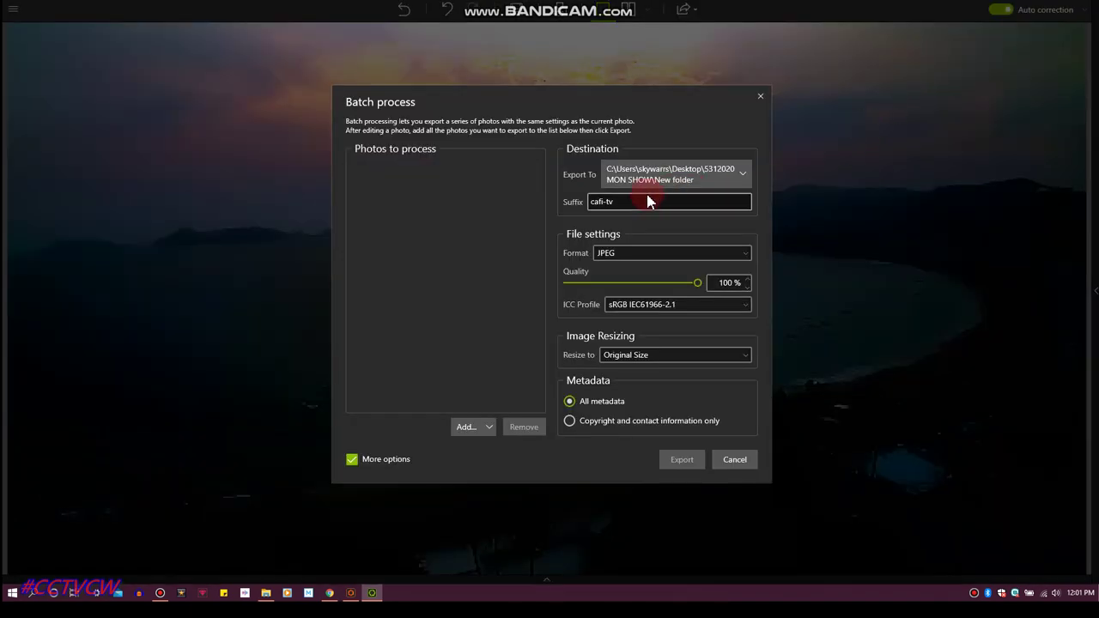
left_click(646, 180)
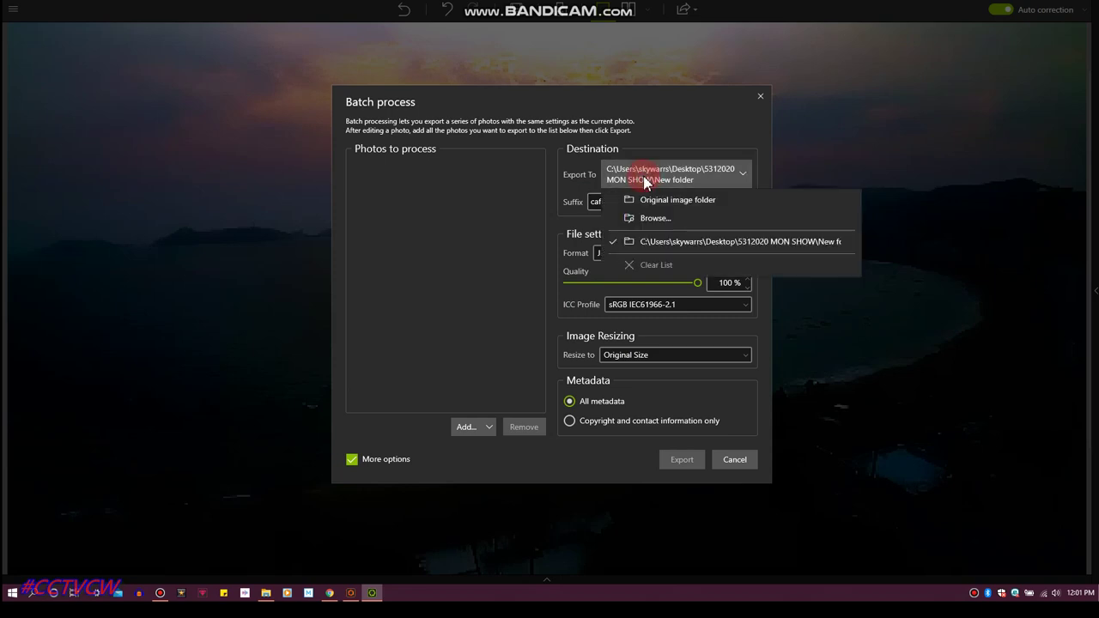
left_click(661, 242)
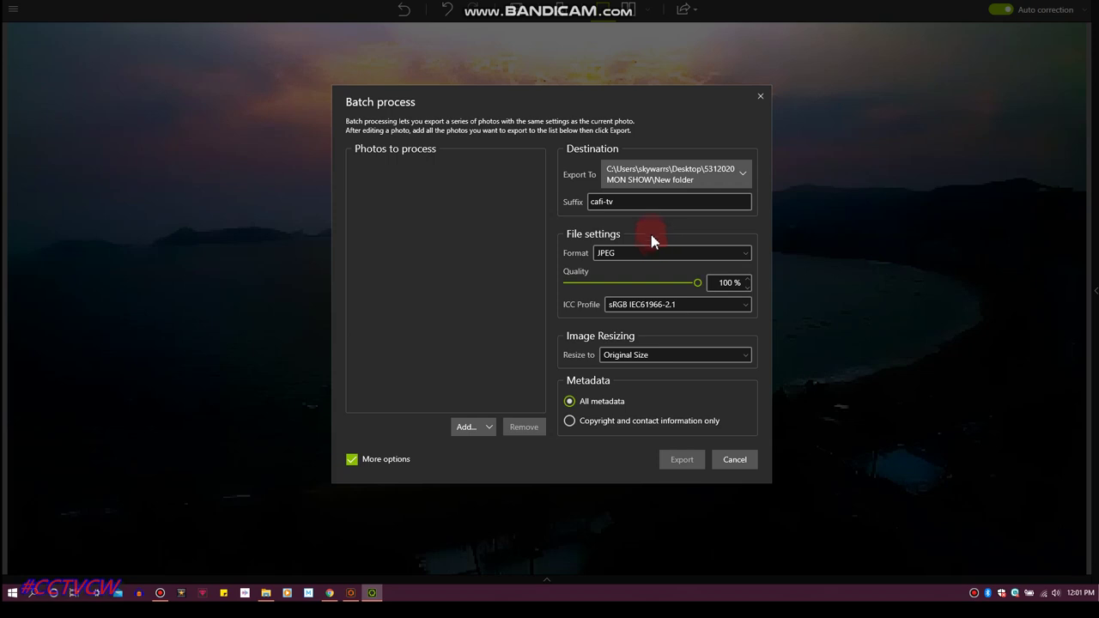
left_click(658, 176)
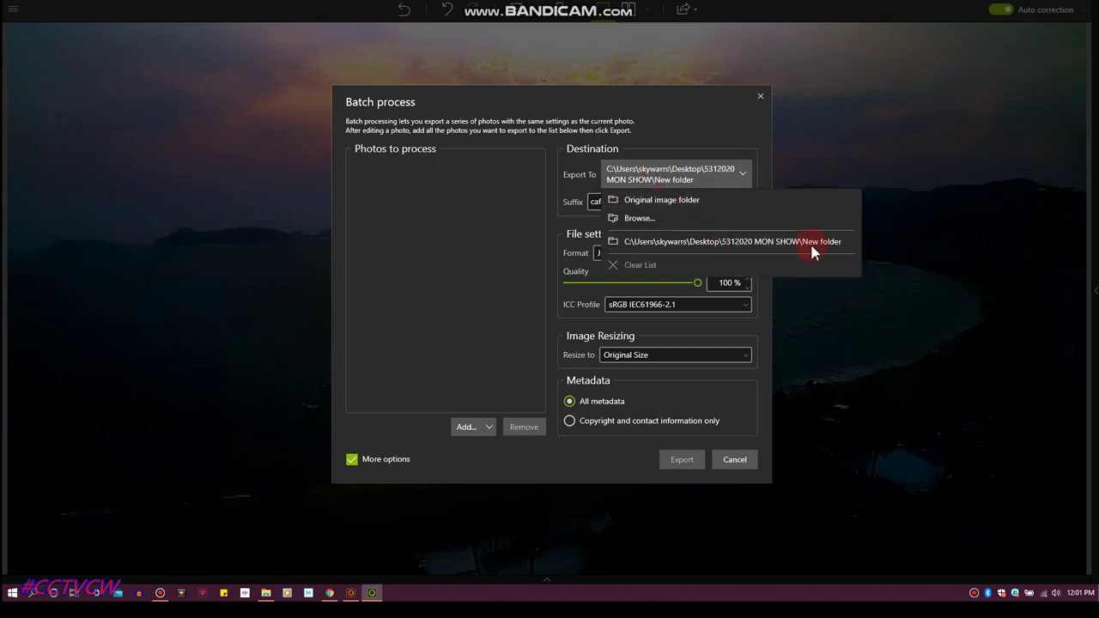
Add all photos from the Desktop folder 5312020 MON SHOW\New folder to the batch's photos to process
left_click(490, 426)
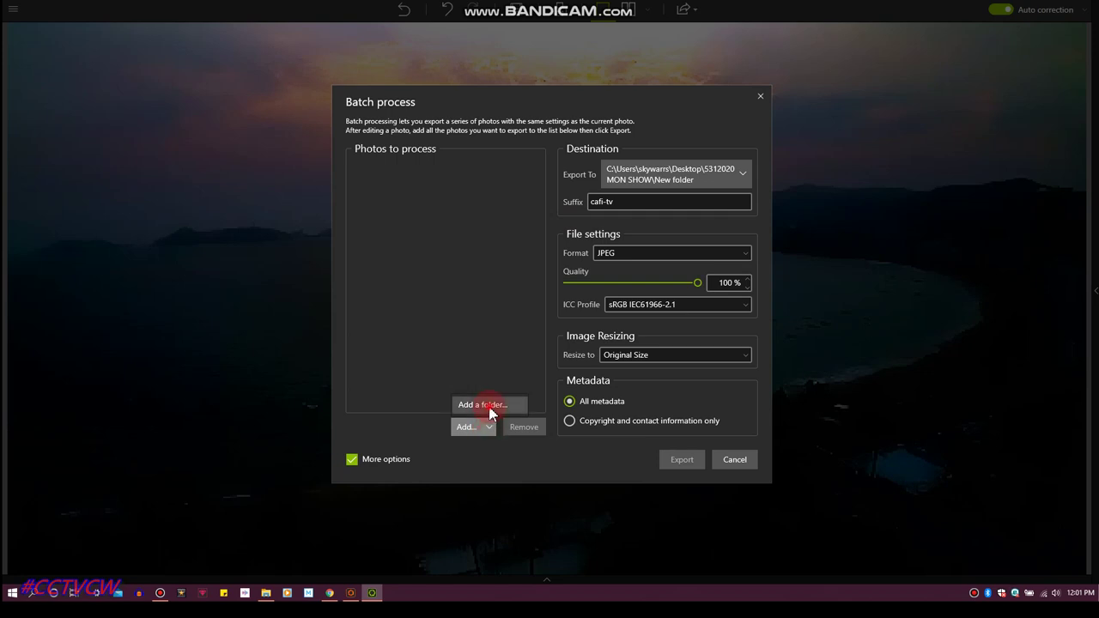
left_click(487, 405)
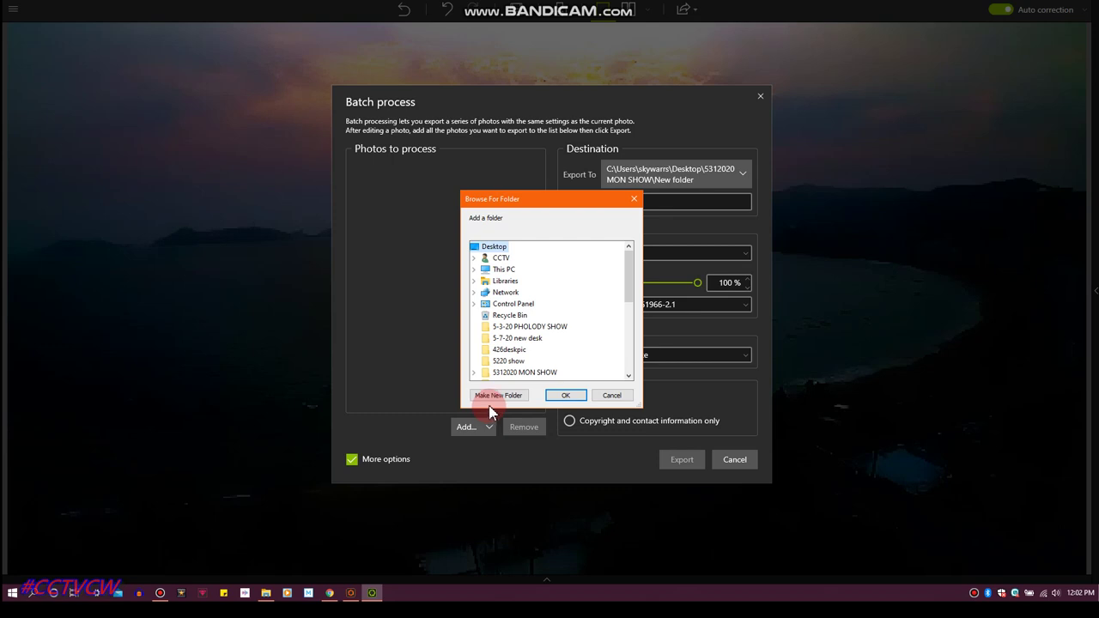
left_click(474, 270)
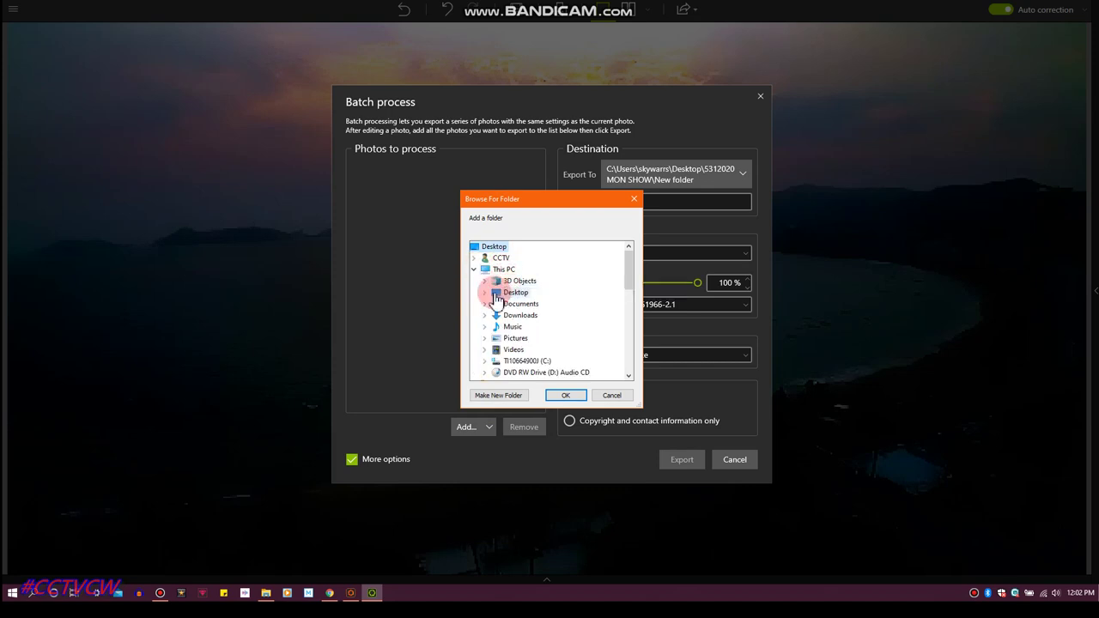
left_click(484, 293)
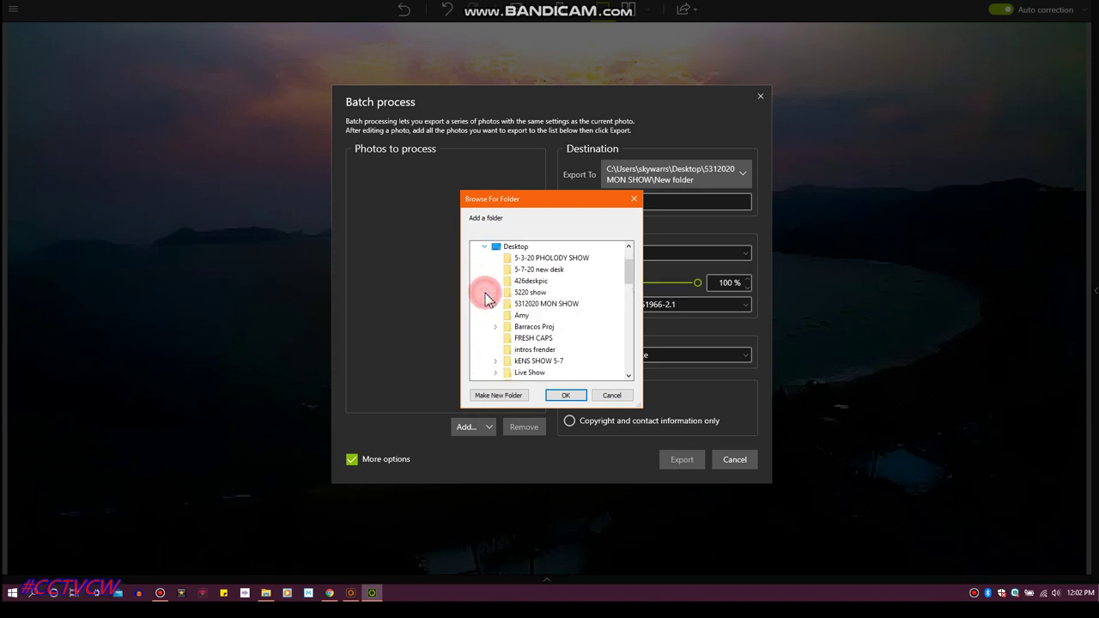
left_click(527, 304)
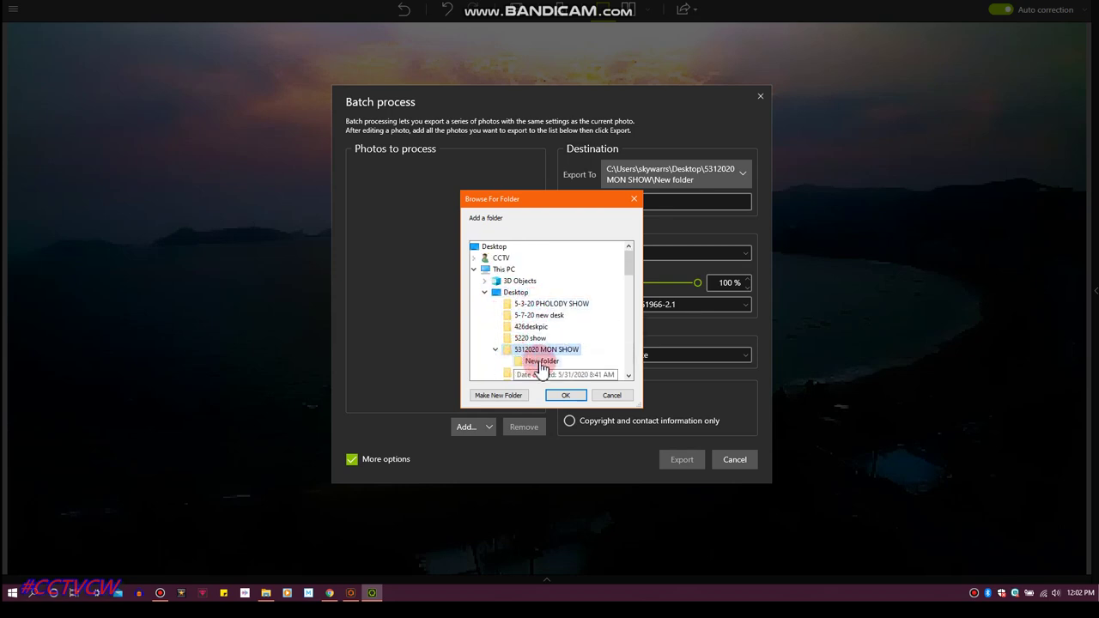
left_click(541, 361)
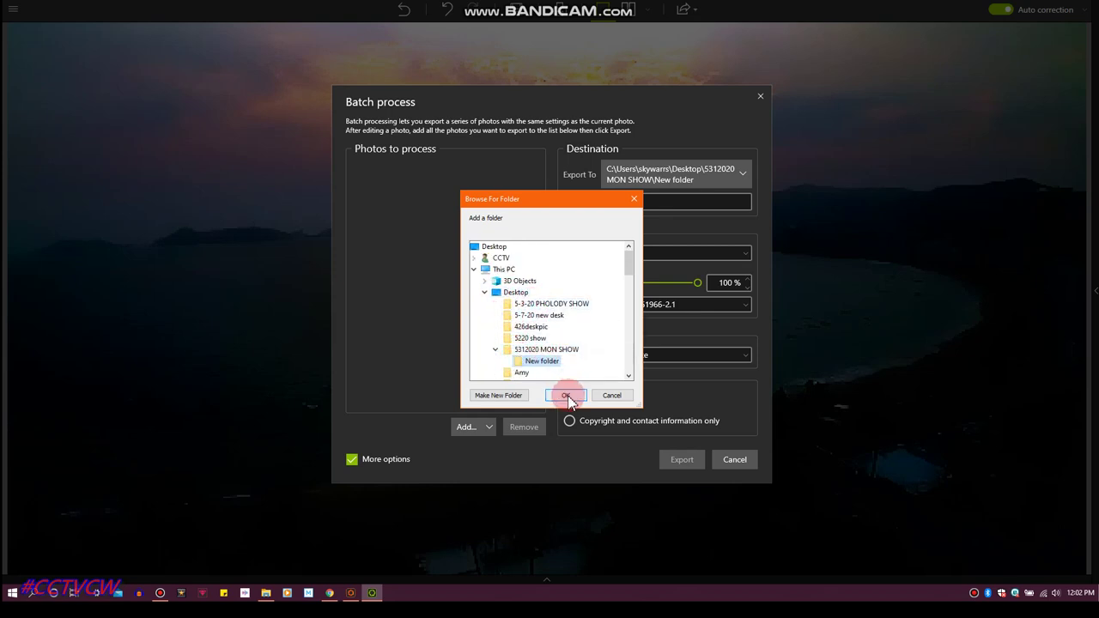
left_click(566, 395)
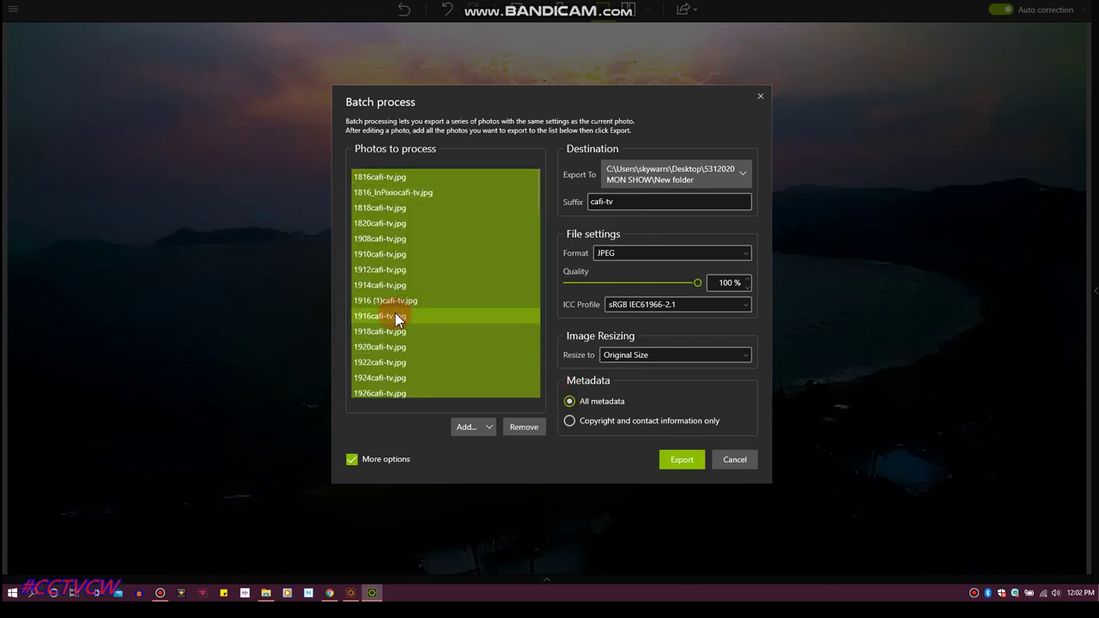
Review the photos to process, export the batch as JPEG at 100 % quality, and replace the files already in the target folder
scroll(386, 334, "down", 5)
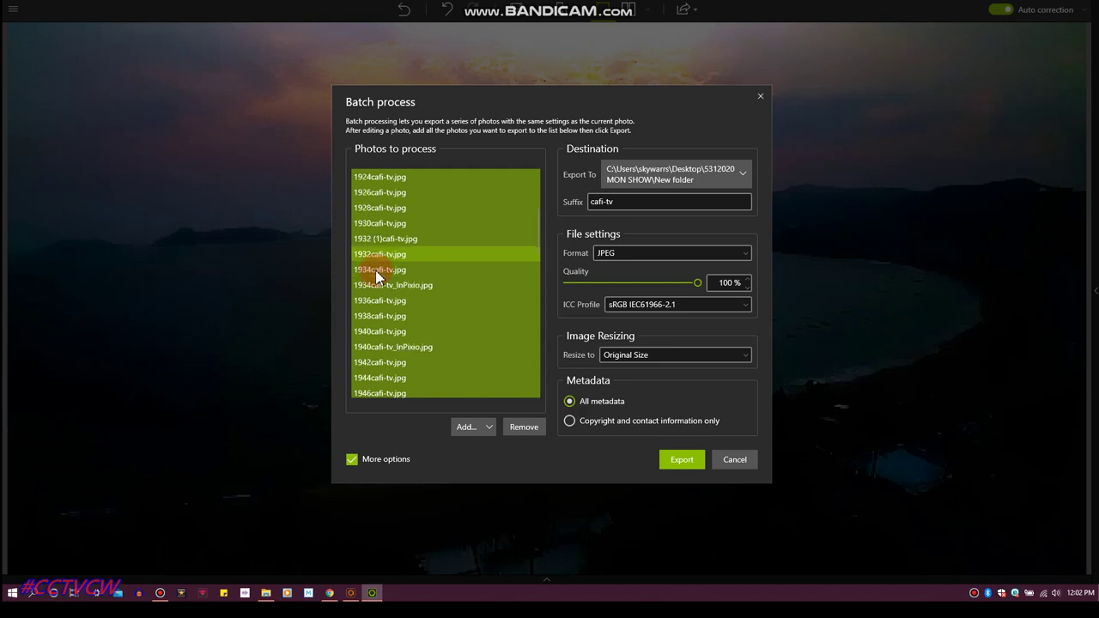
scroll(378, 272, "down", 14)
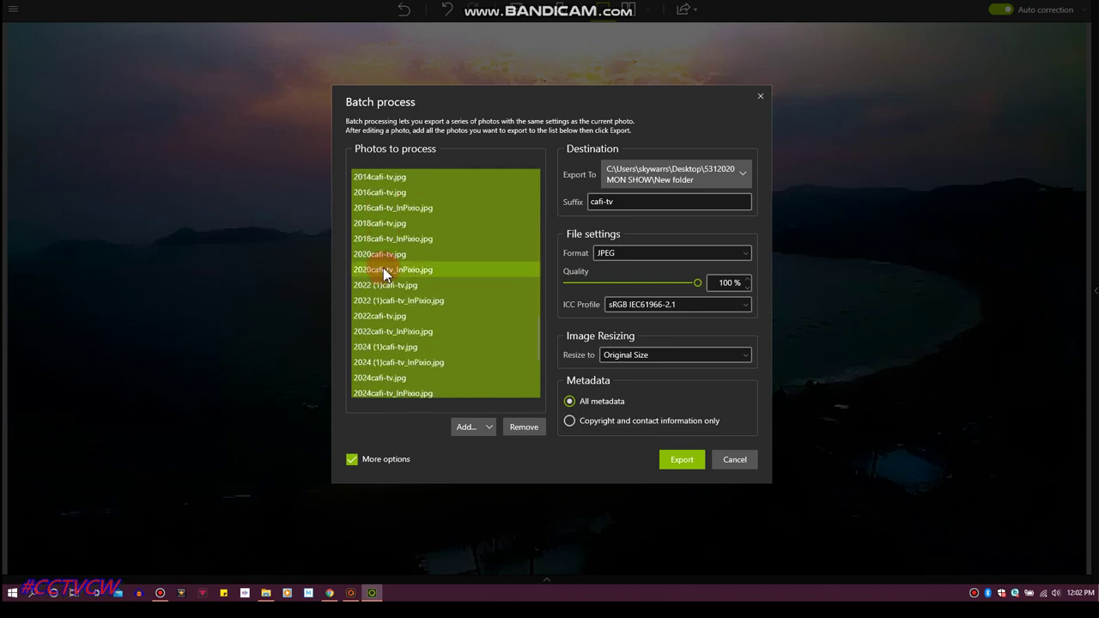
scroll(383, 267, "down", 4)
scroll(399, 254, "up", 15)
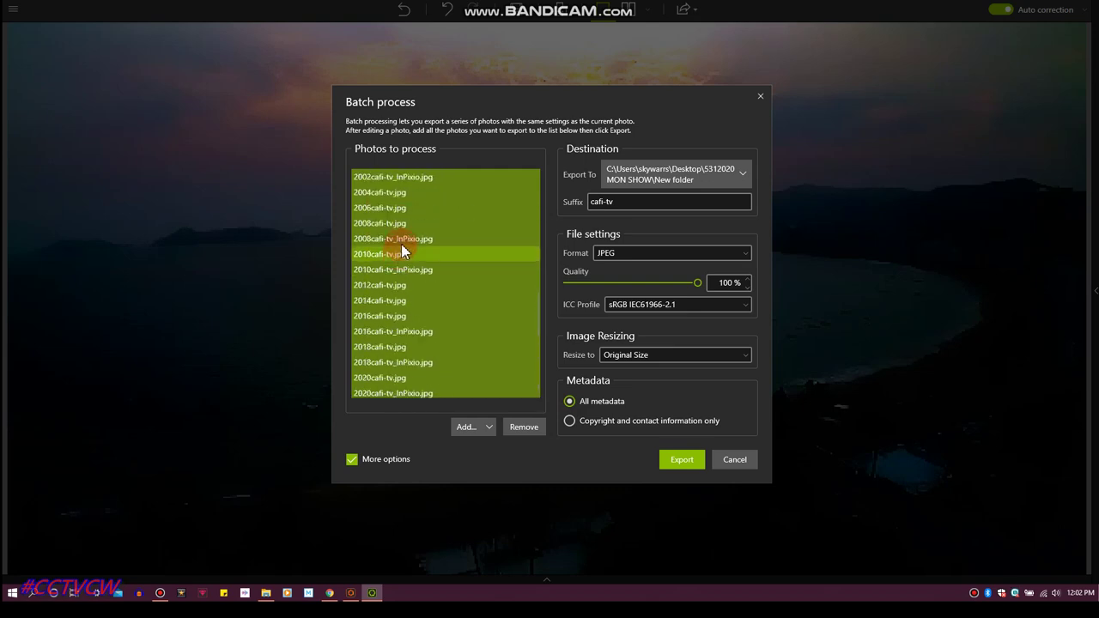
scroll(404, 243, "up", 6)
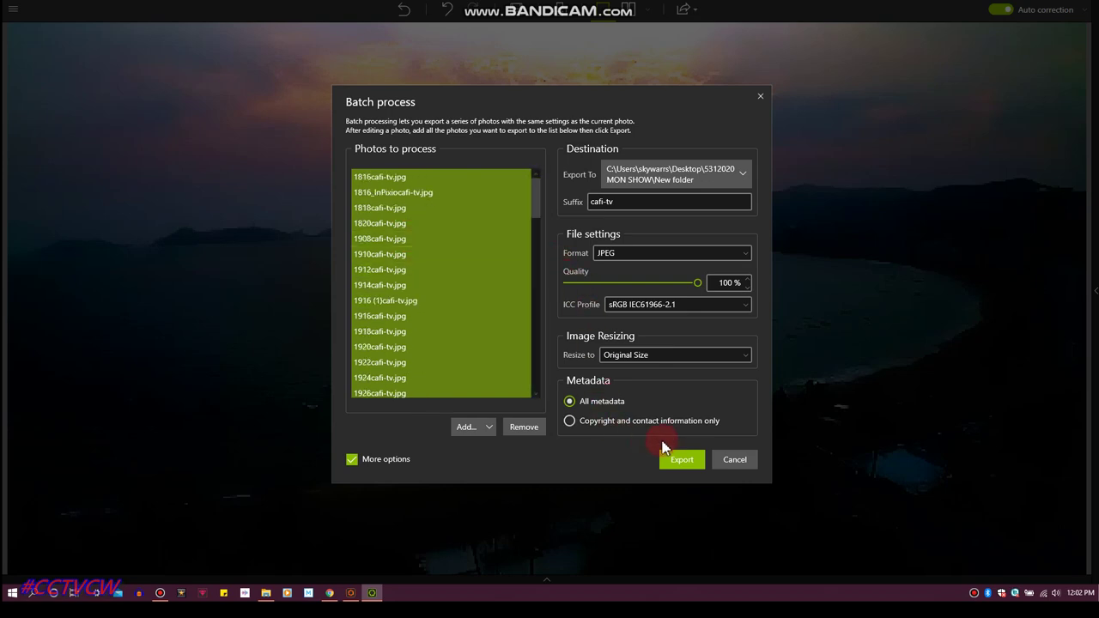
left_click(683, 462)
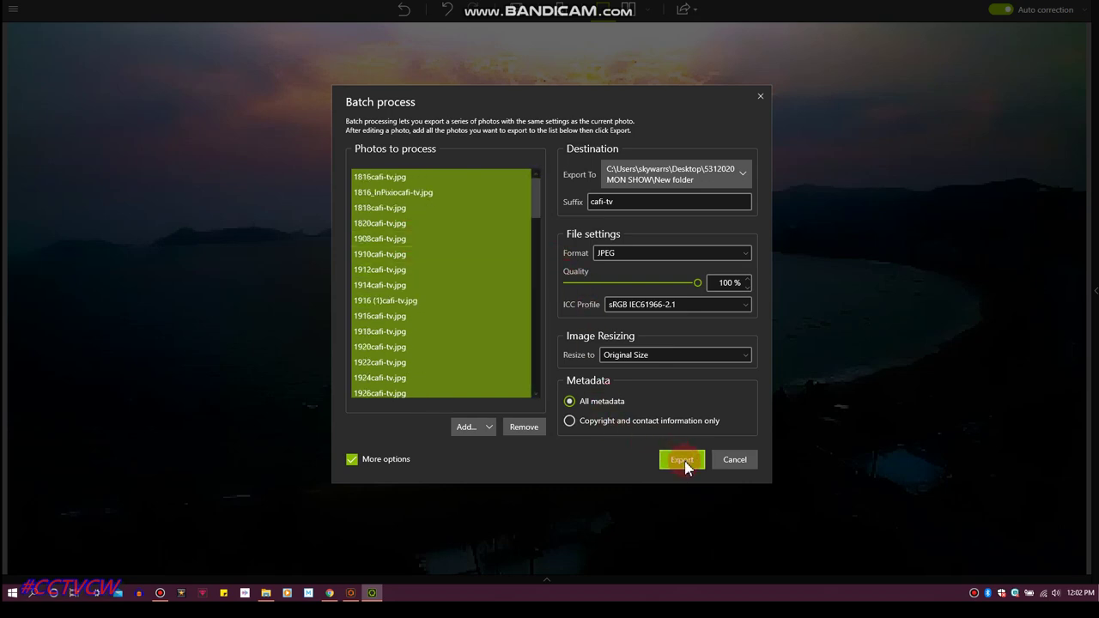
left_click(684, 462)
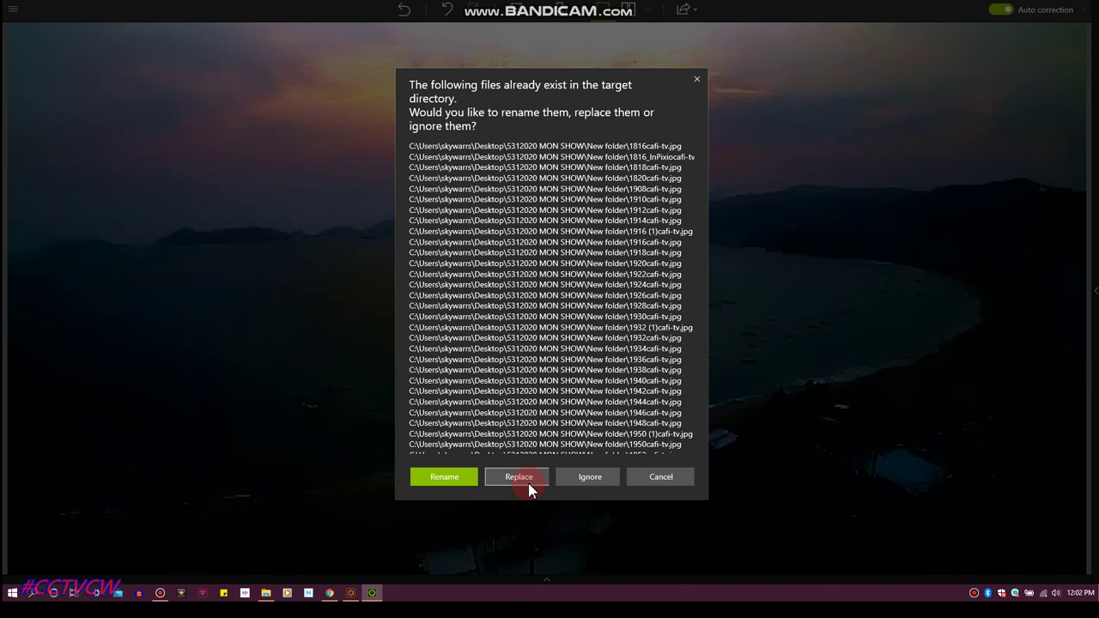
left_click(529, 477)
left_click(517, 478)
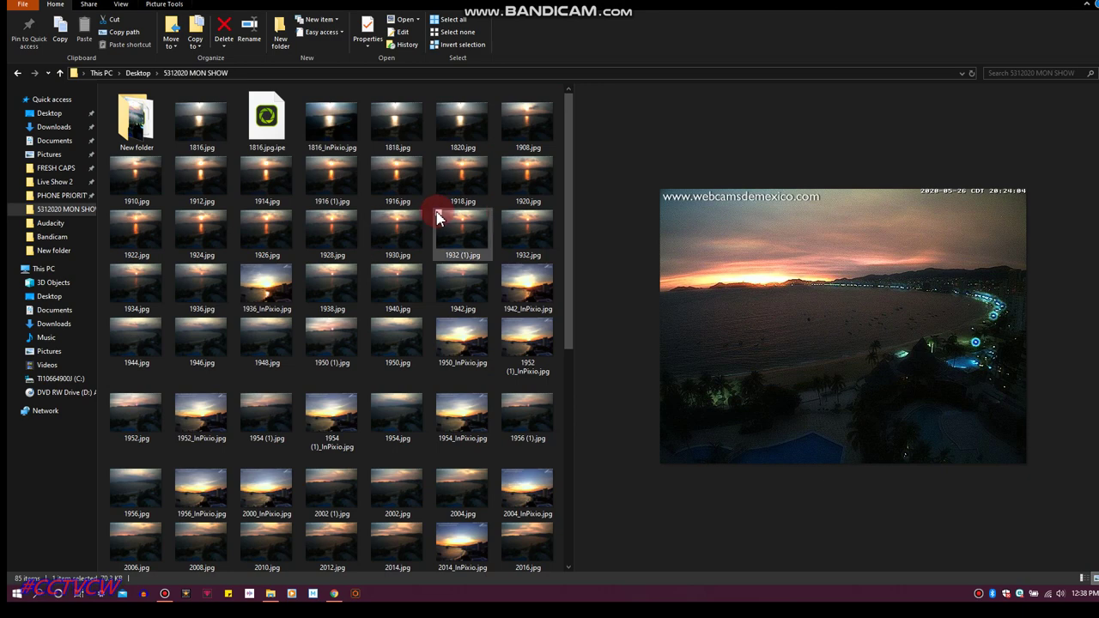
In File Explorer, open New folder inside 5312020 MON SHOW and preview several of the exported 2024 to 2030 sunset photos
left_click(146, 131)
double_click(145, 127)
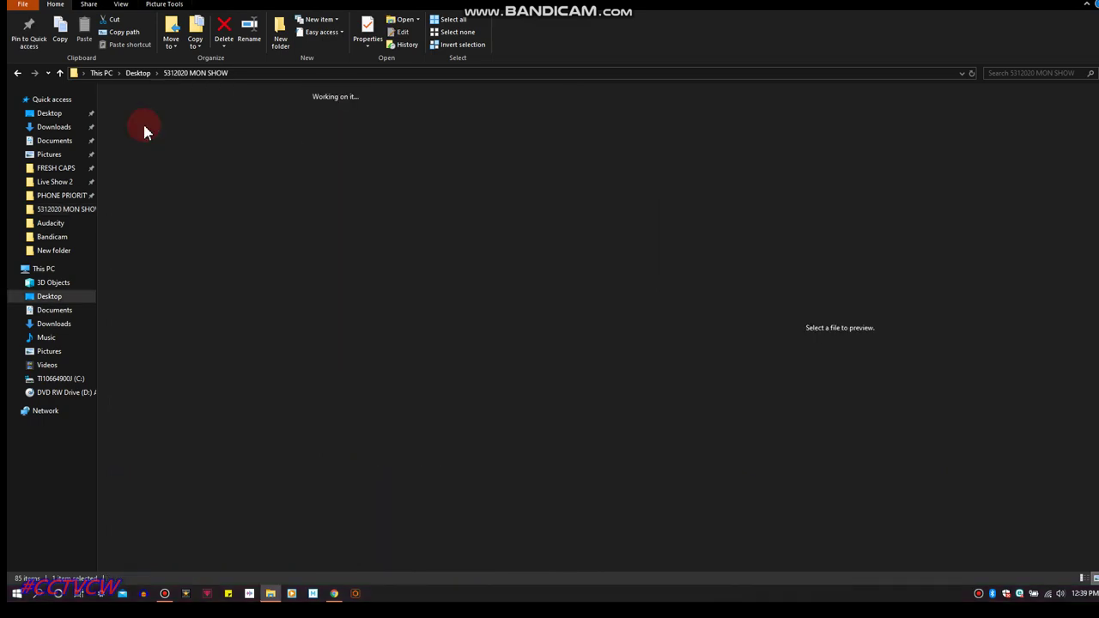
scroll(399, 202, "down", 10)
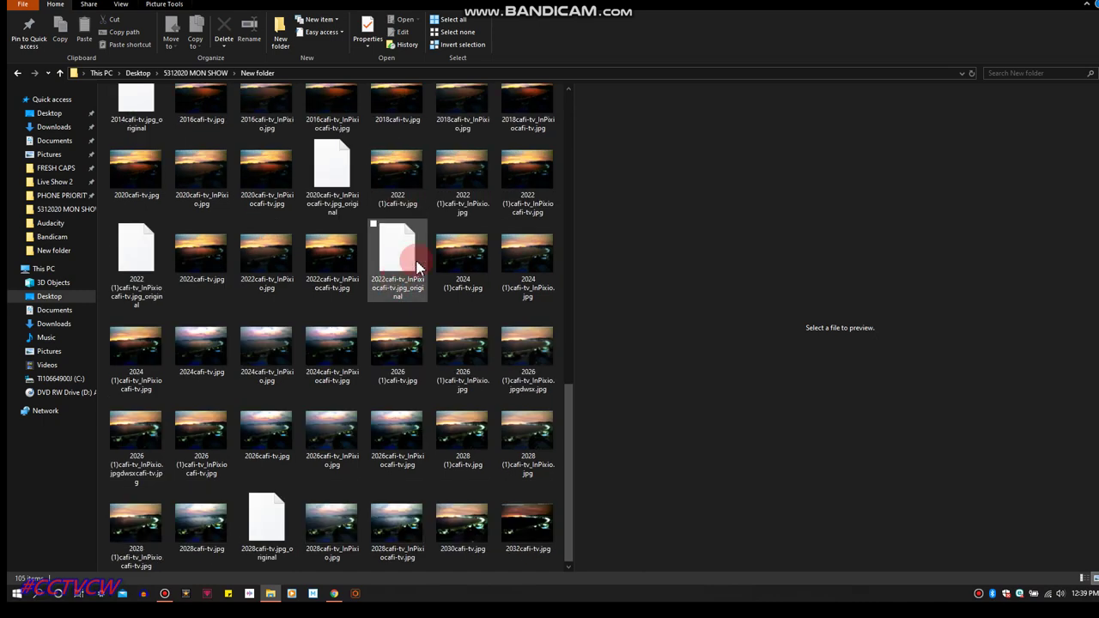
left_click(416, 350)
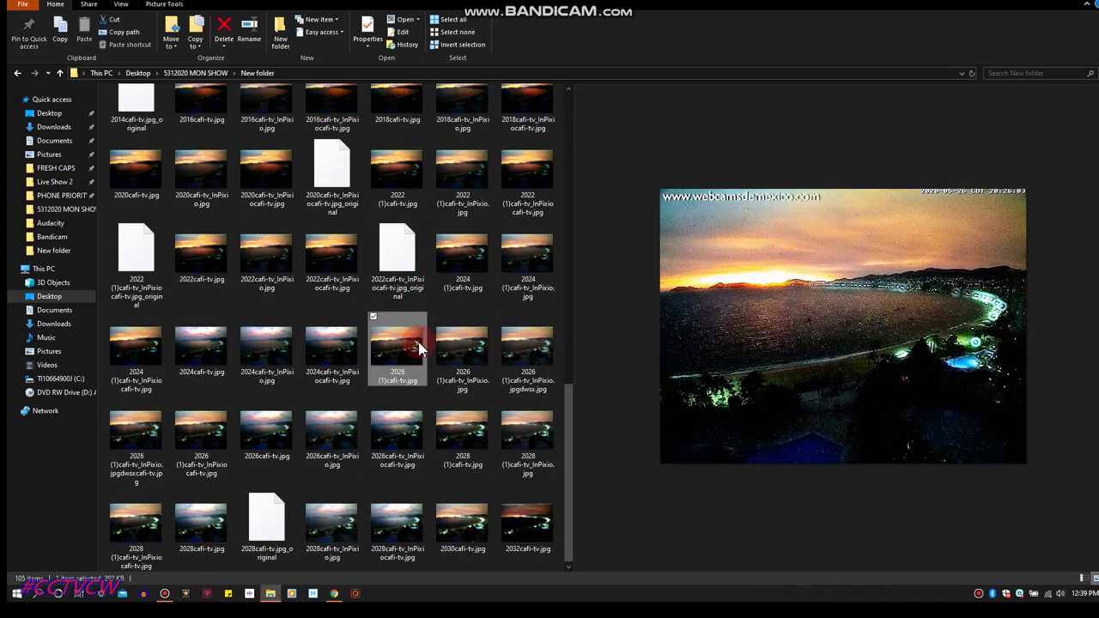
left_click(411, 433)
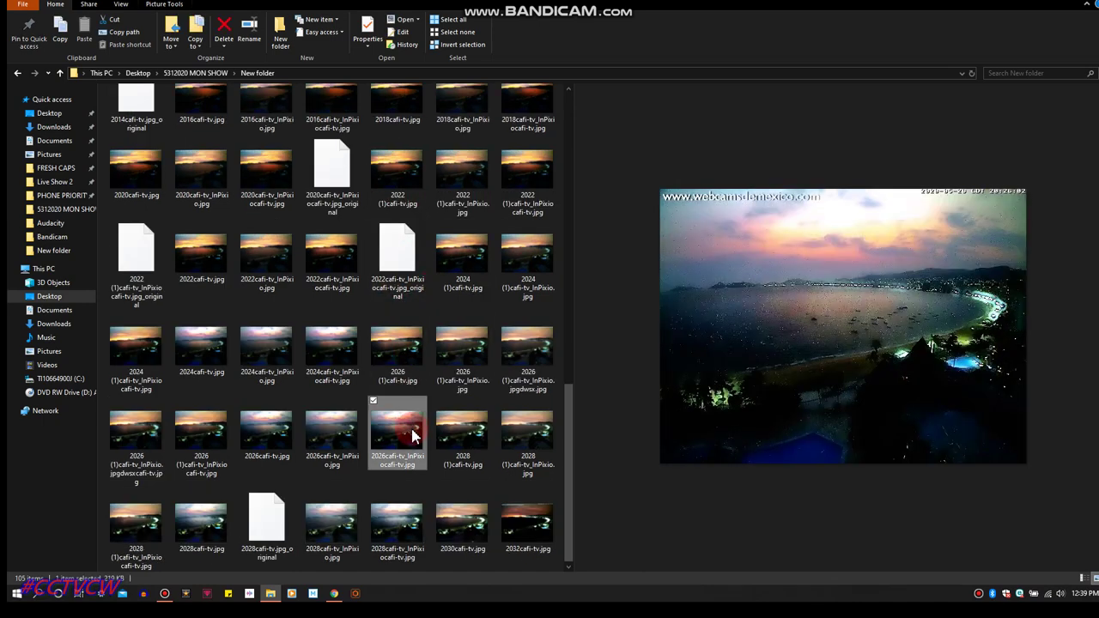
left_click(466, 451)
left_click(468, 525)
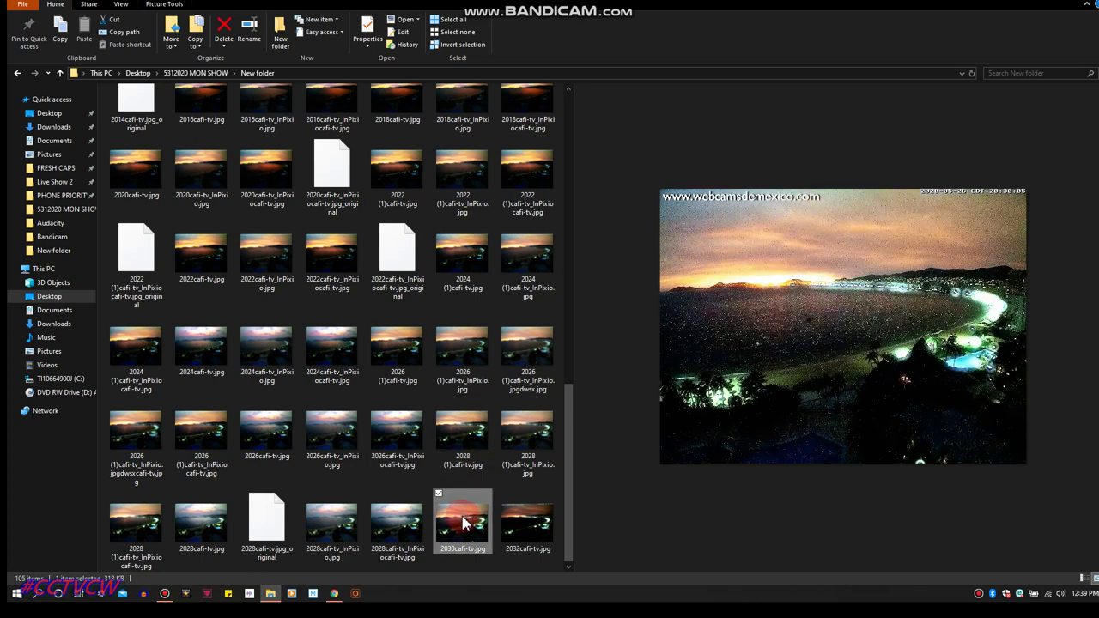
left_click(256, 434)
left_click(255, 367)
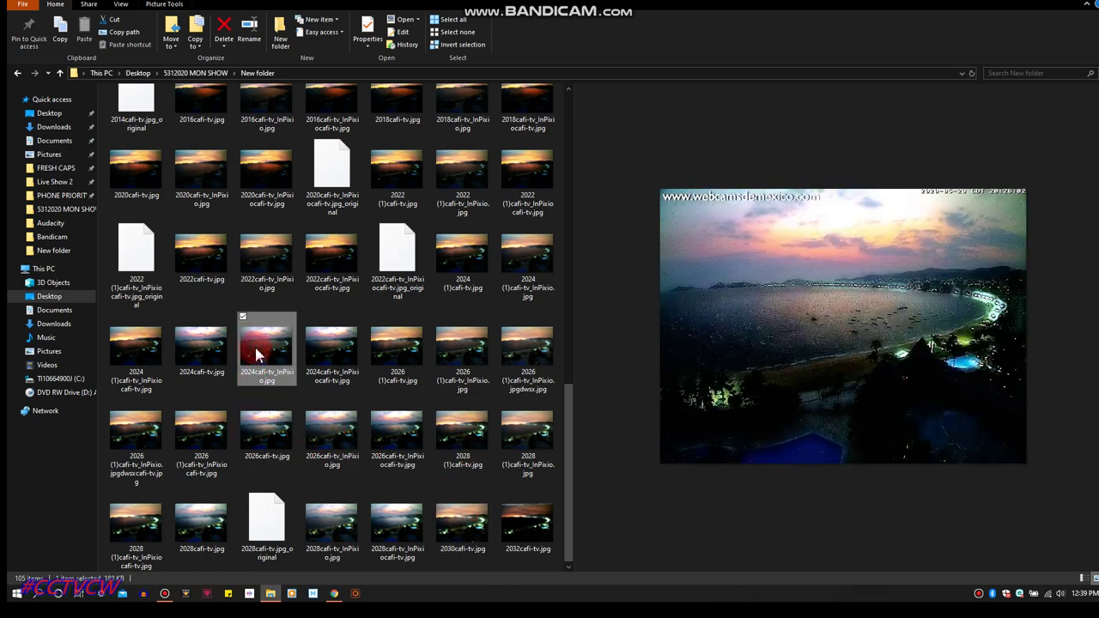
Compare the previews of the different processed versions of the 2022, 2024 and 2026 photos
left_click(209, 356)
left_click(262, 266)
left_click(335, 253)
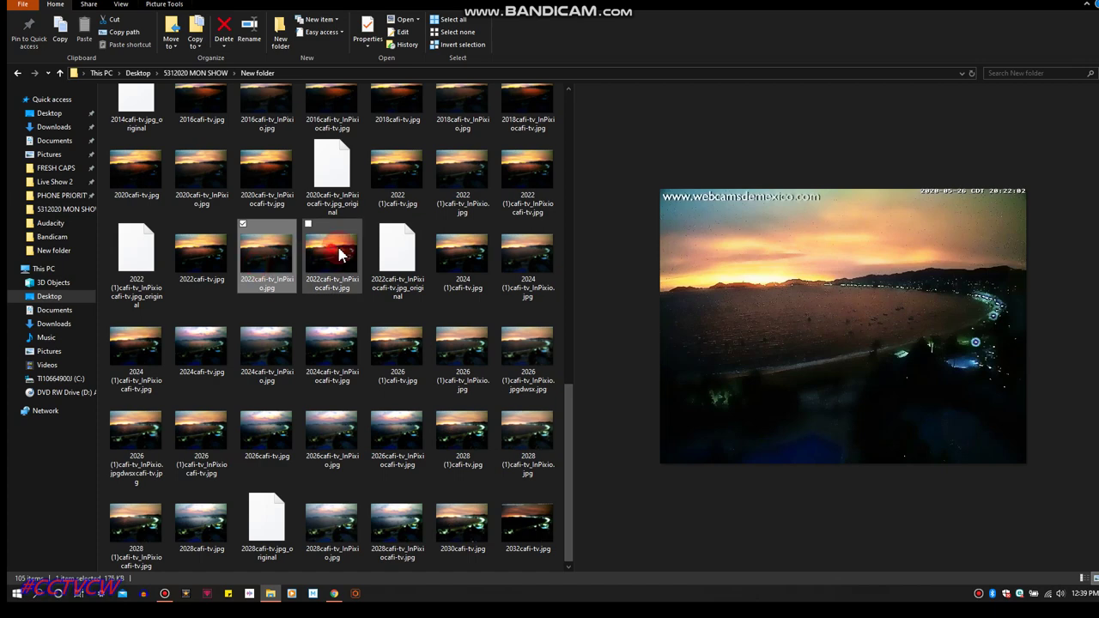
left_click(466, 272)
left_click(511, 260)
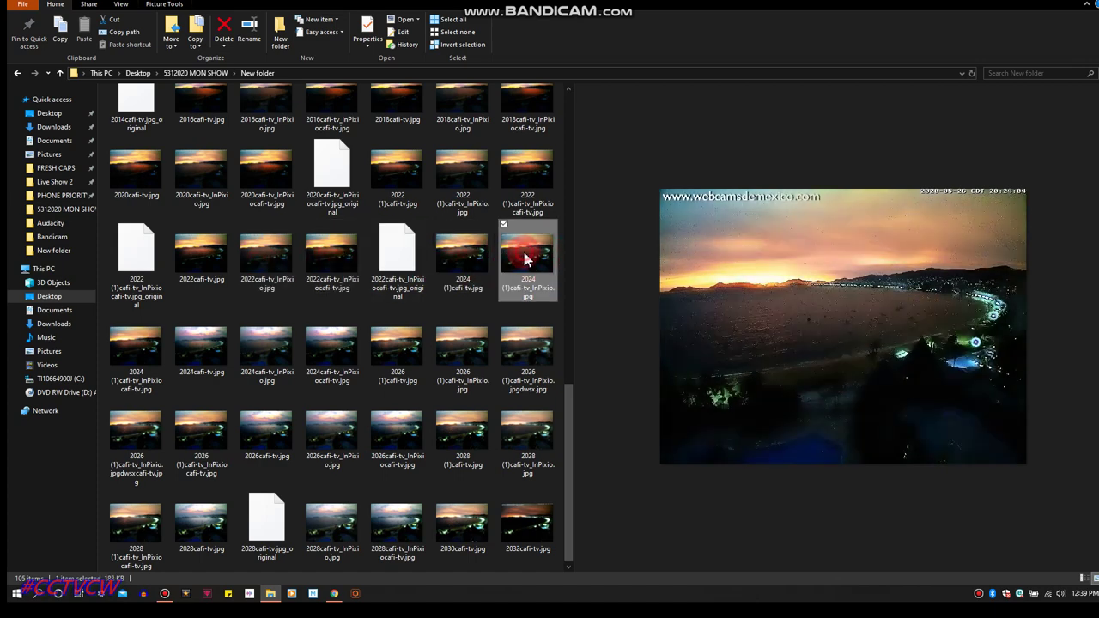
left_click(153, 353)
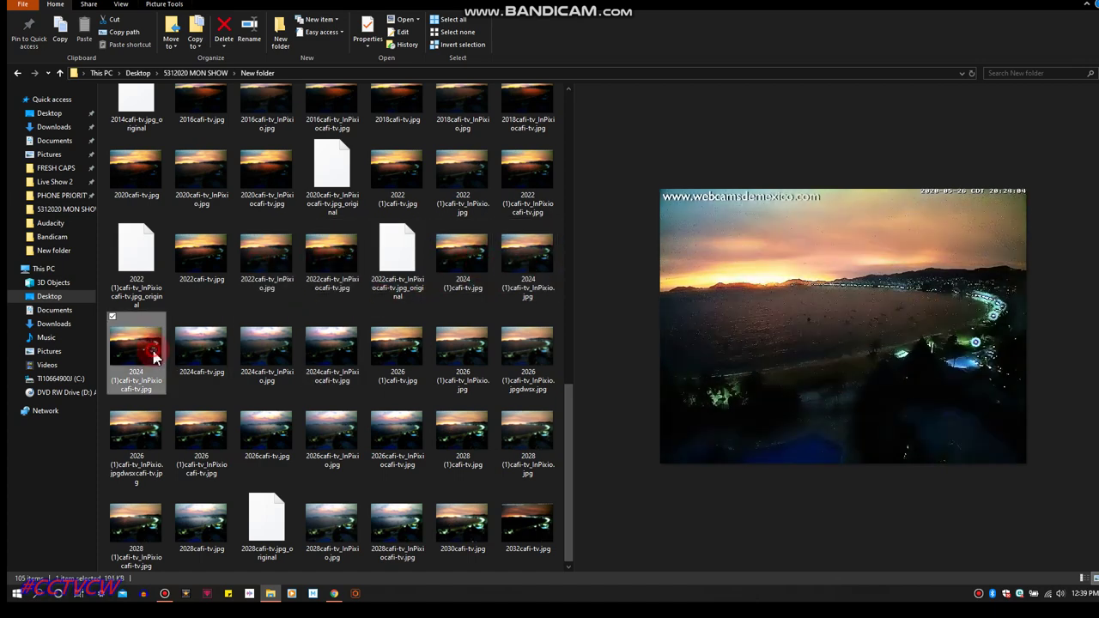
left_click(203, 363)
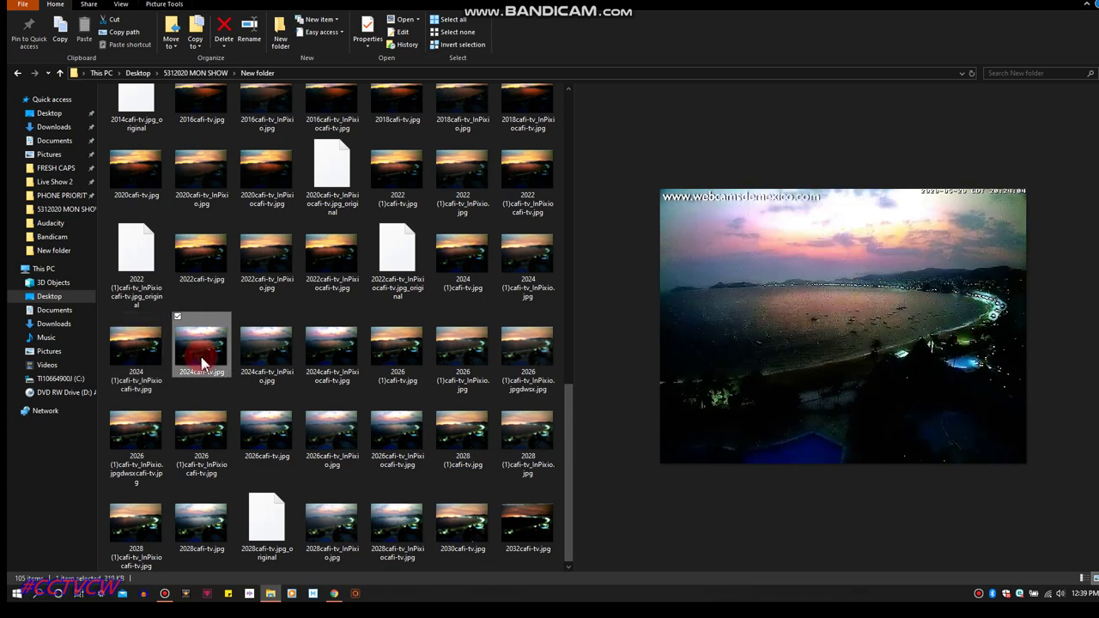
left_click(247, 361)
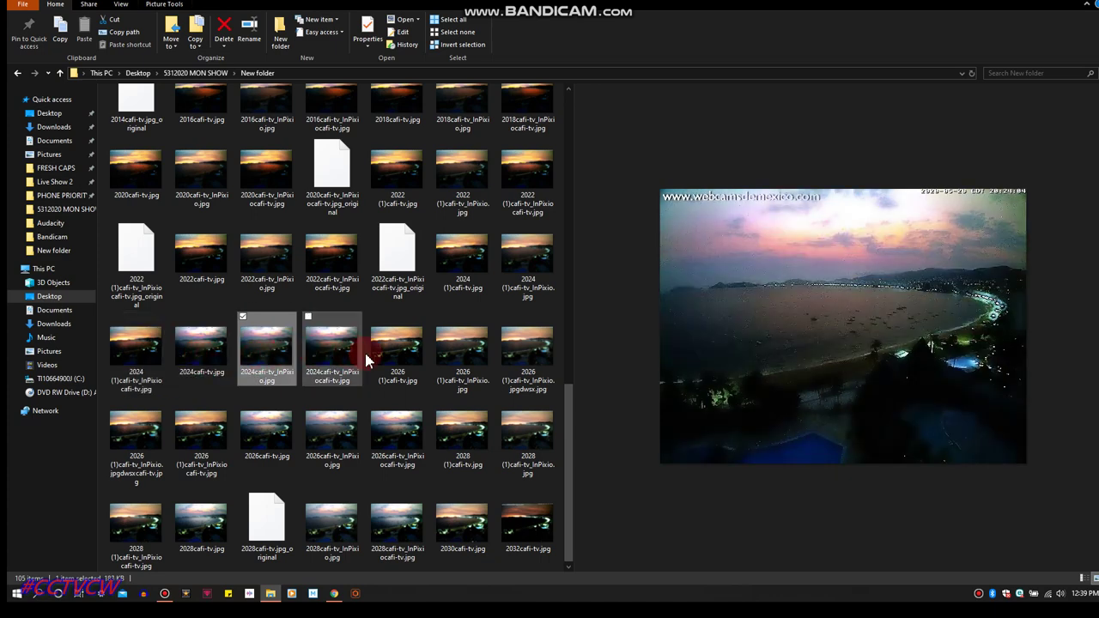
left_click(467, 367)
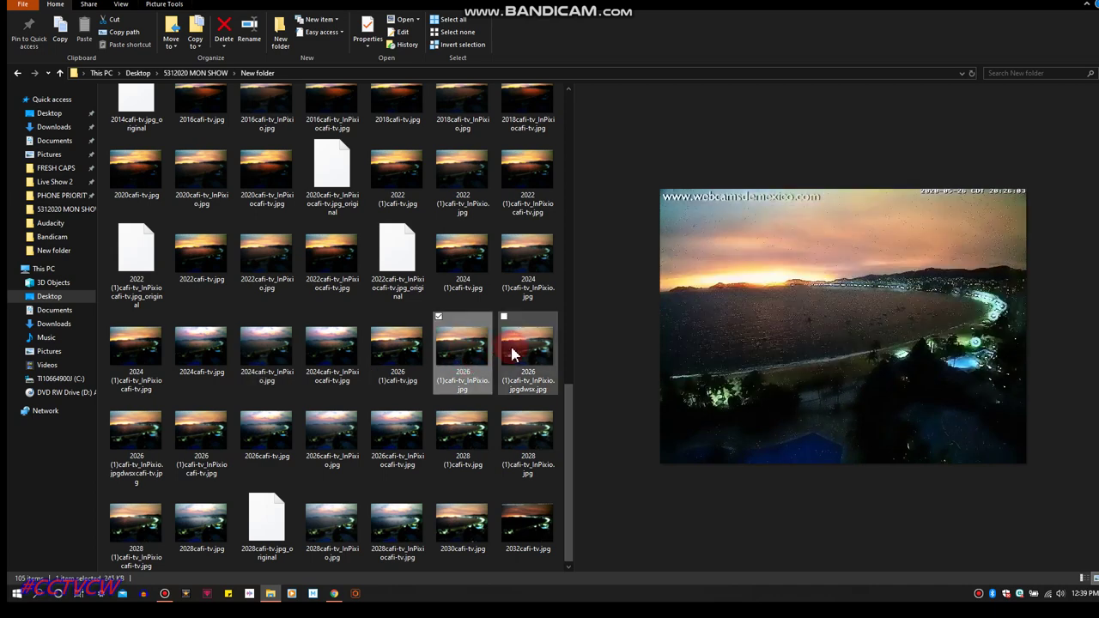
left_click(511, 353)
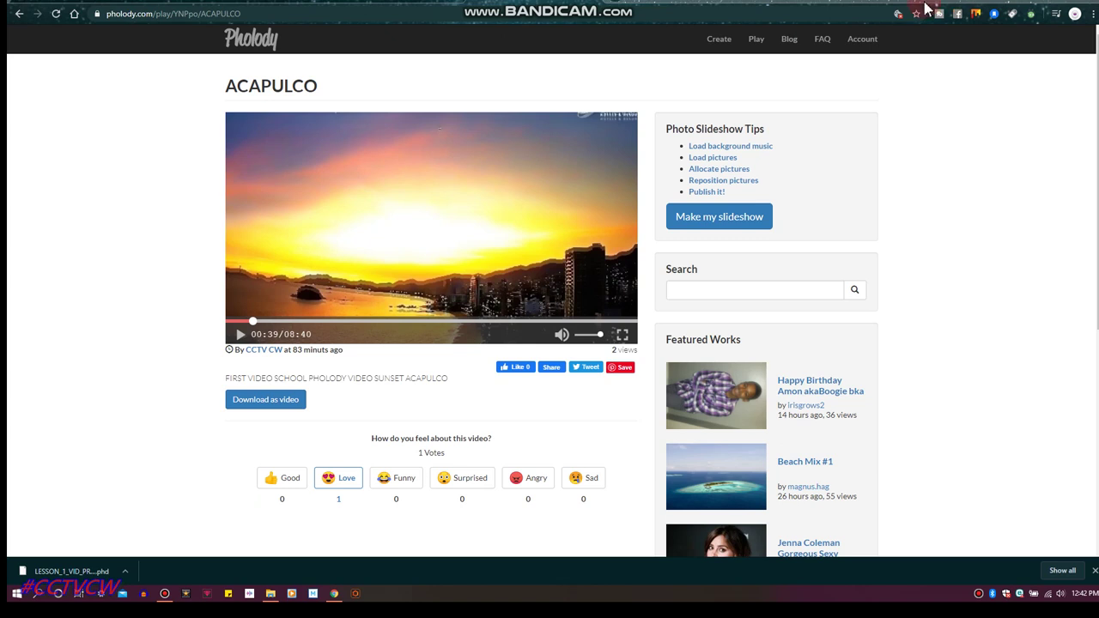
On the Pholody website, open the slideshow editor and dismiss the welcome video
left_click(711, 49)
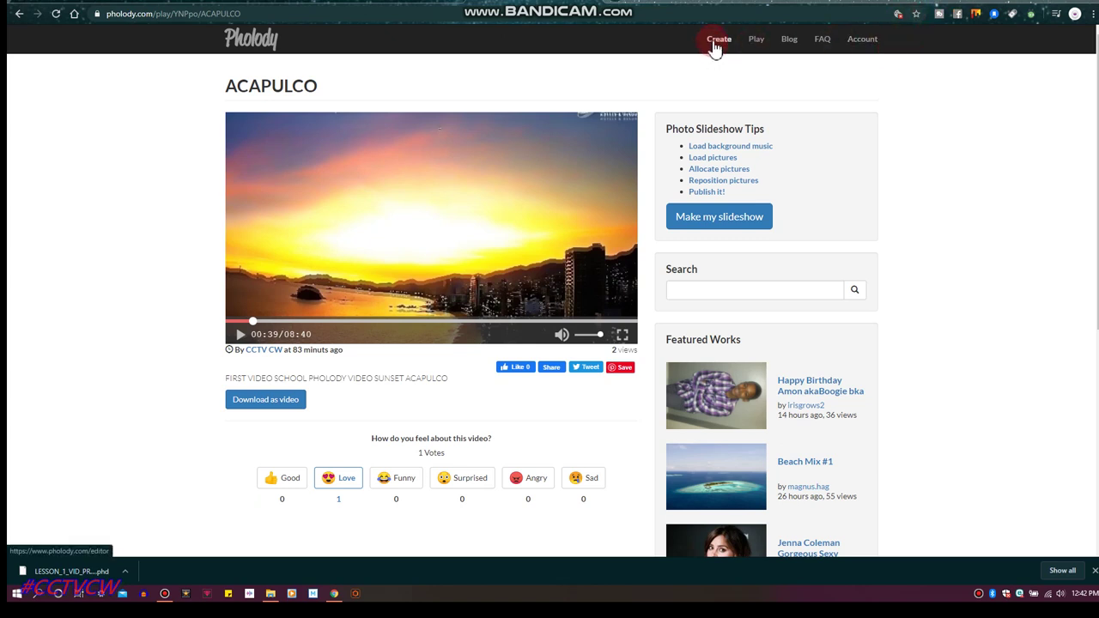
left_click(714, 49)
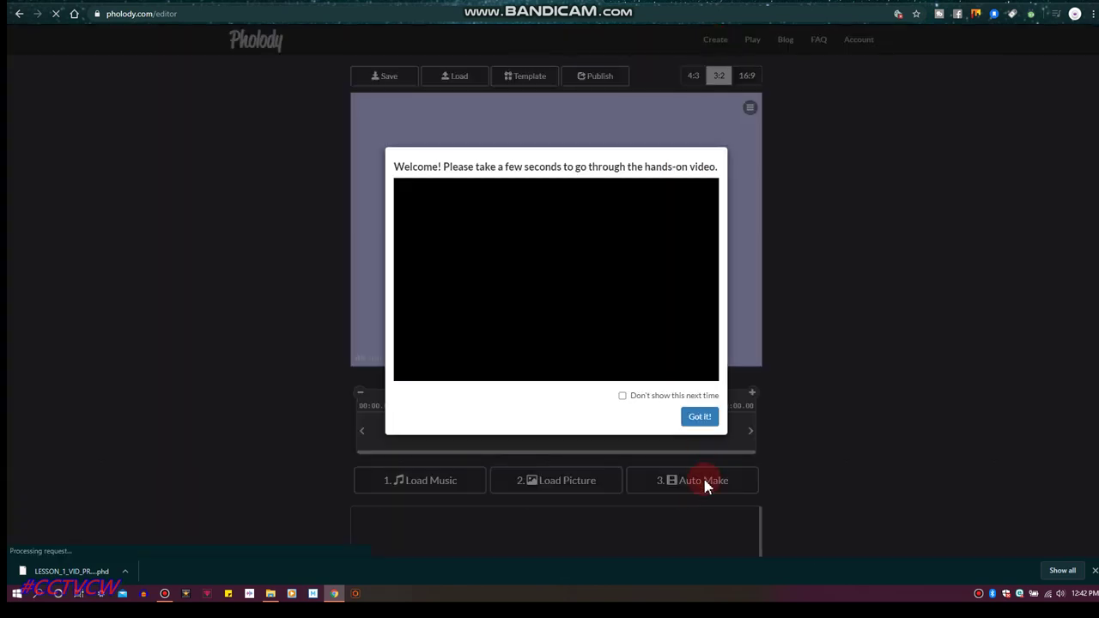
left_click(700, 418)
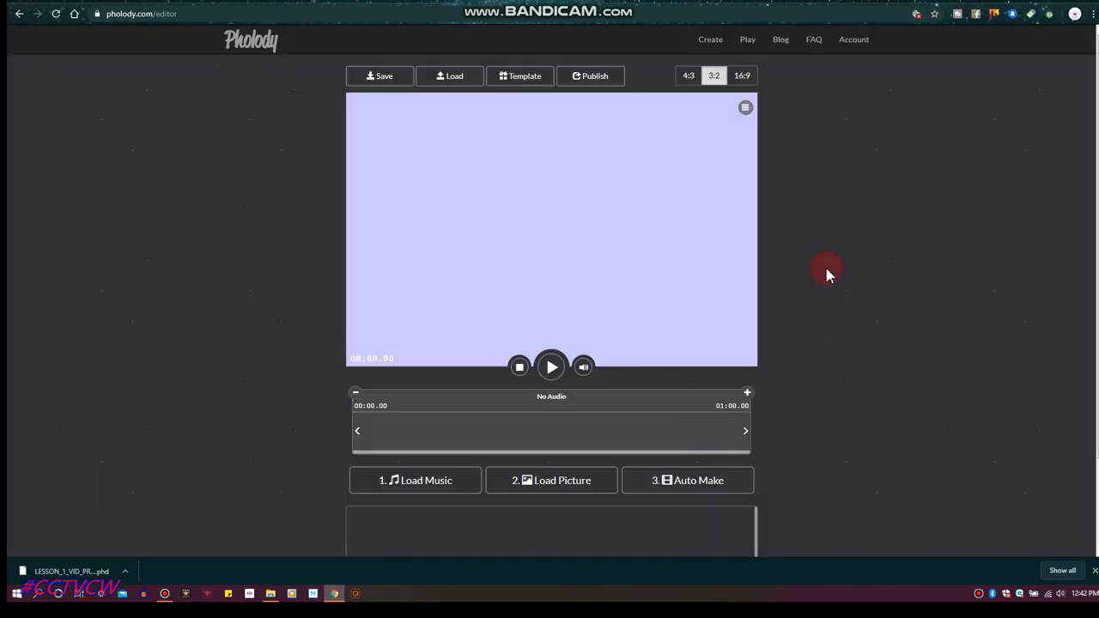
Start loading pictures into the slideshow and browse to the Desktop folder 5312020 MON SHOW\New folder
left_click(550, 484)
left_click(428, 310)
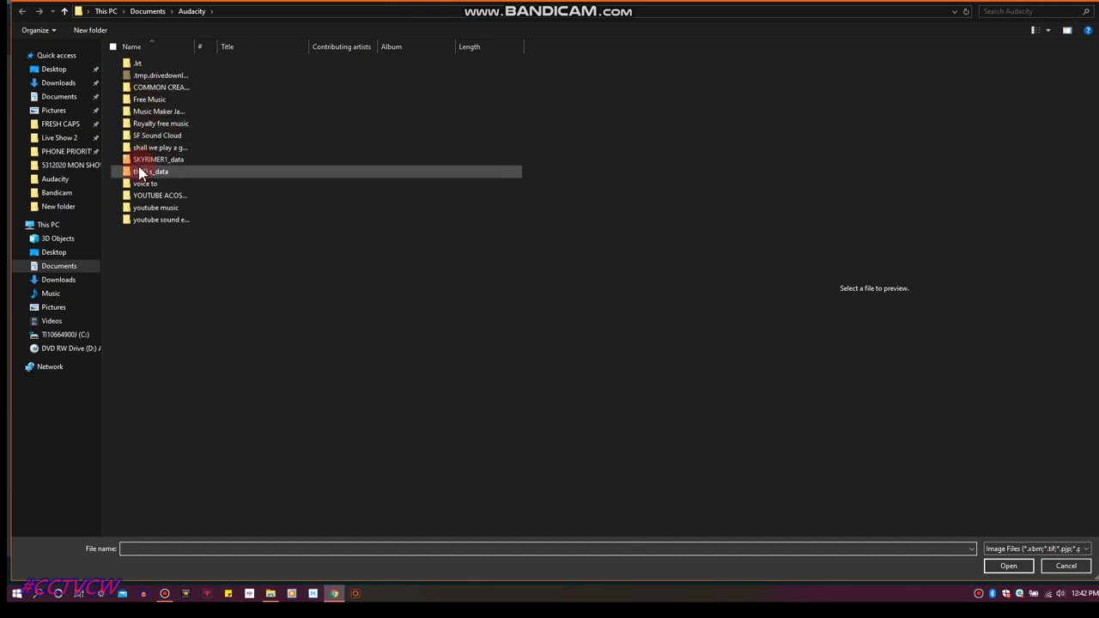
left_click(90, 164)
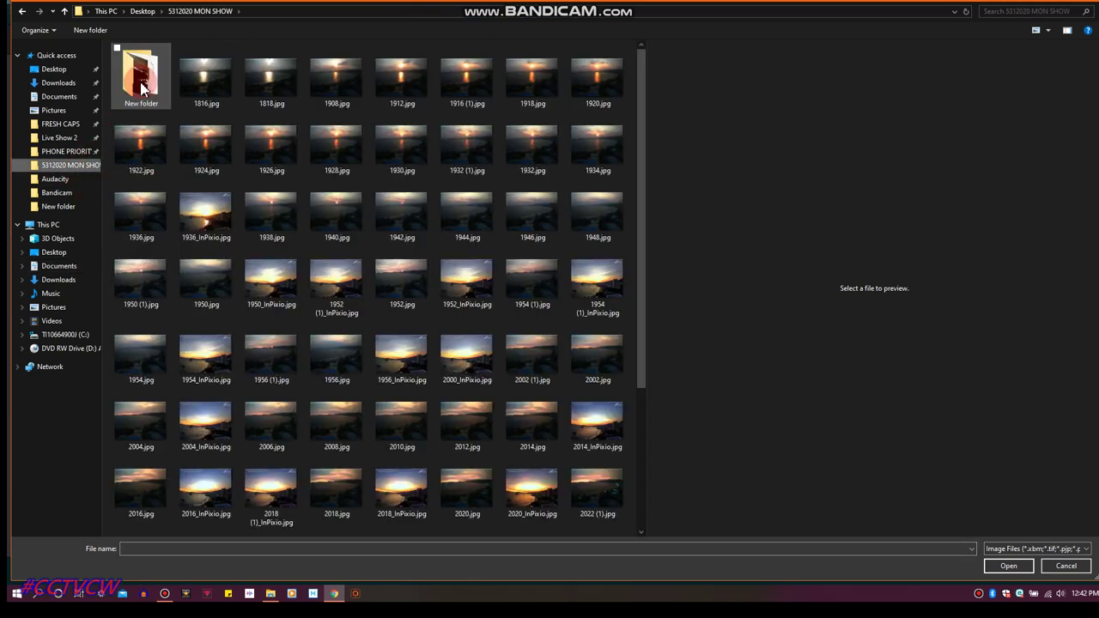
double_click(141, 88)
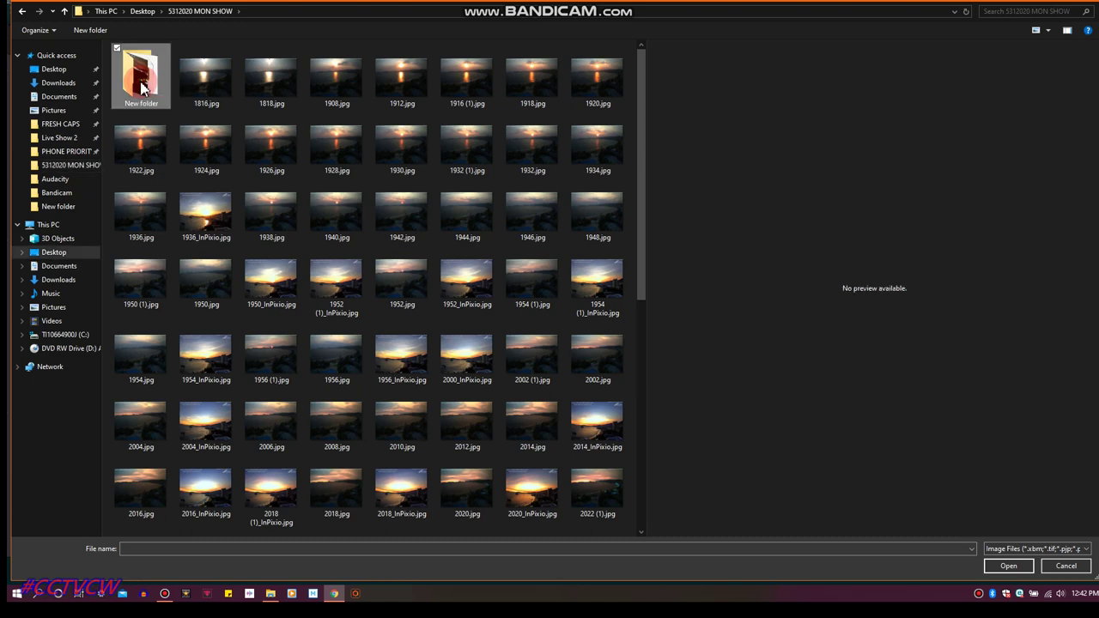
Select the consecutive photos from 1816_InPixiocafi-tv.jpg through 1950 (1)cafi-tv.jpg for loading
left_click(144, 92)
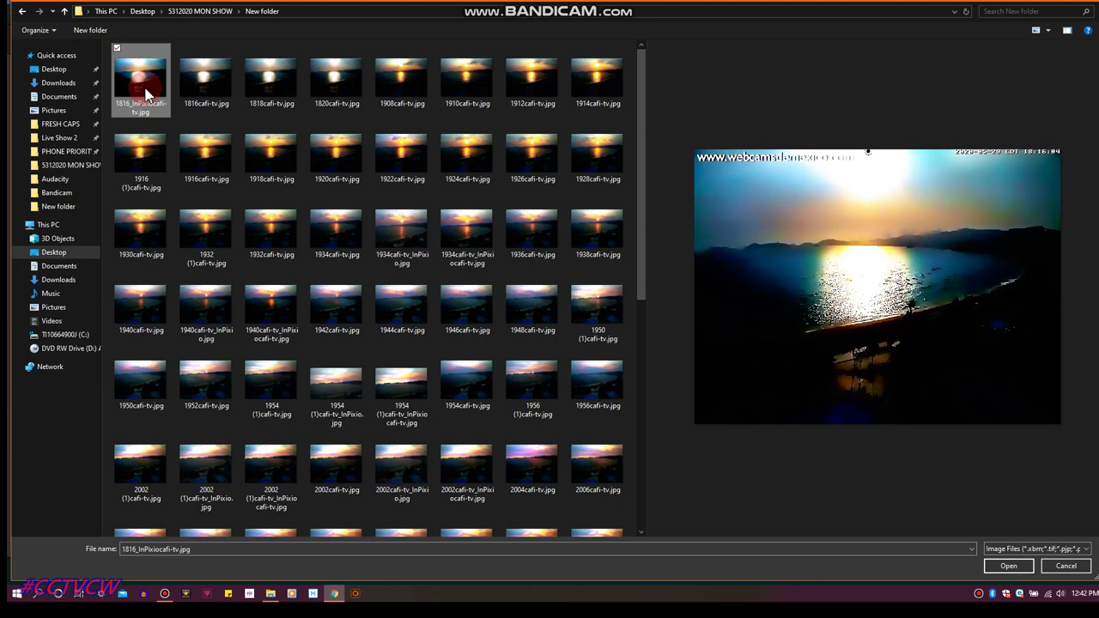
key("shift+Right")
key("shift+Right")
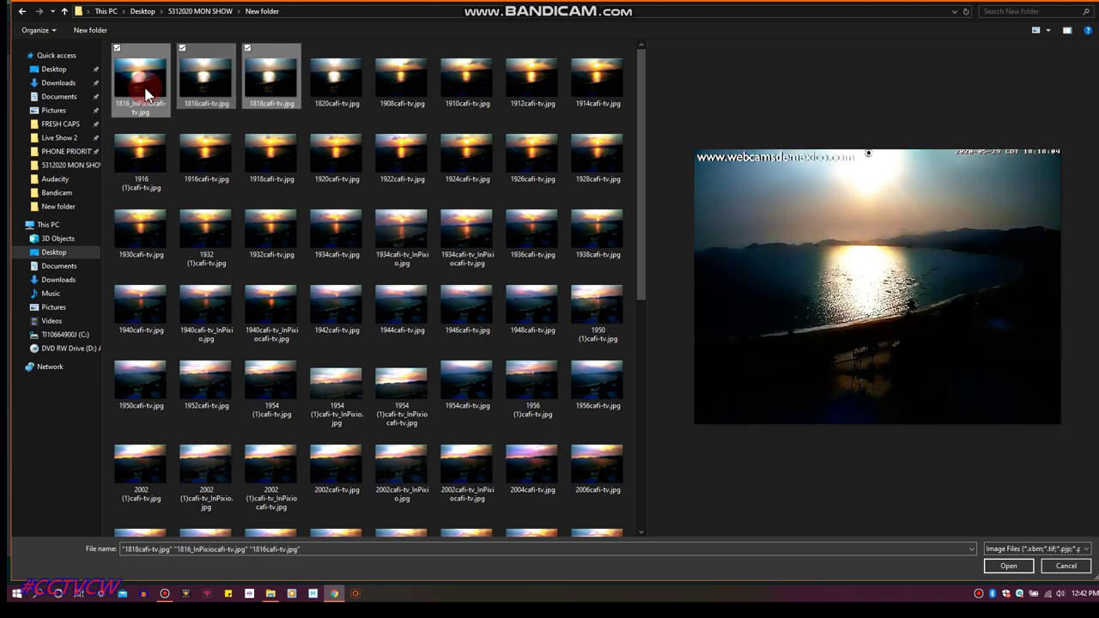
key("shift+Right")
key("shift+Right")
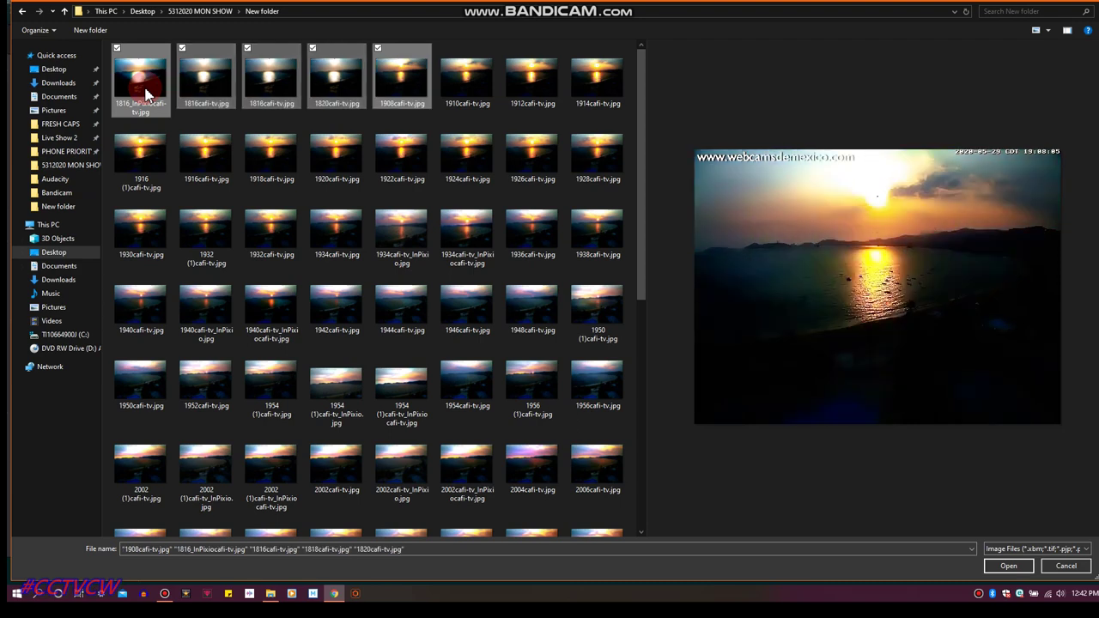
key("shift+Right")
key("shift+Right")
key("shift+Right")
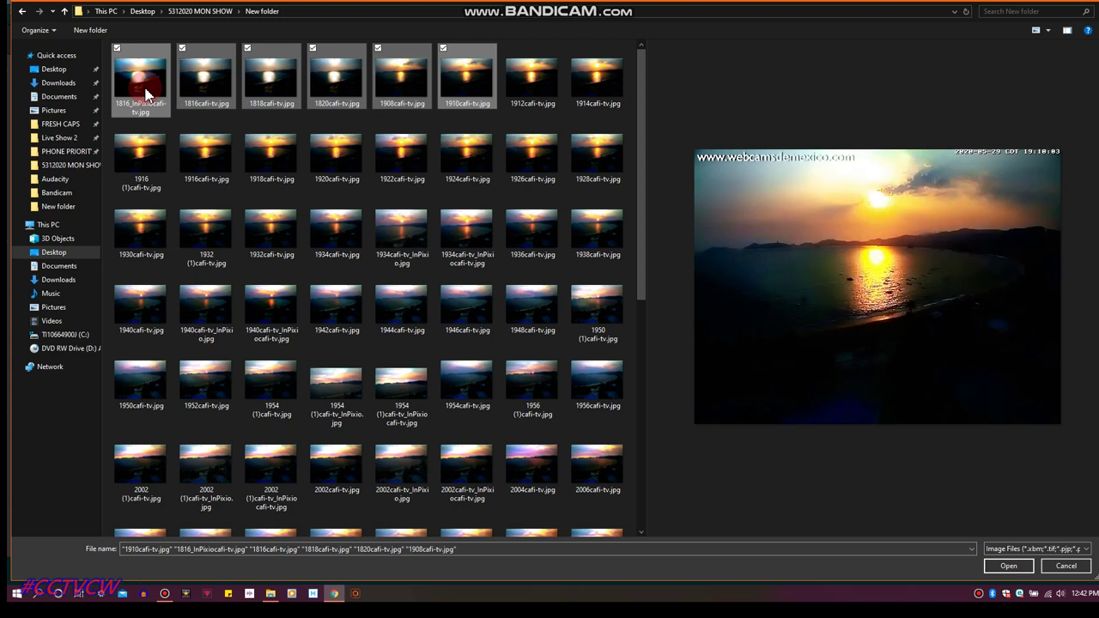
key("shift+Right")
key("shift+Right")
key("shift+Right")
key("shift+Right")
key("shift+Right")
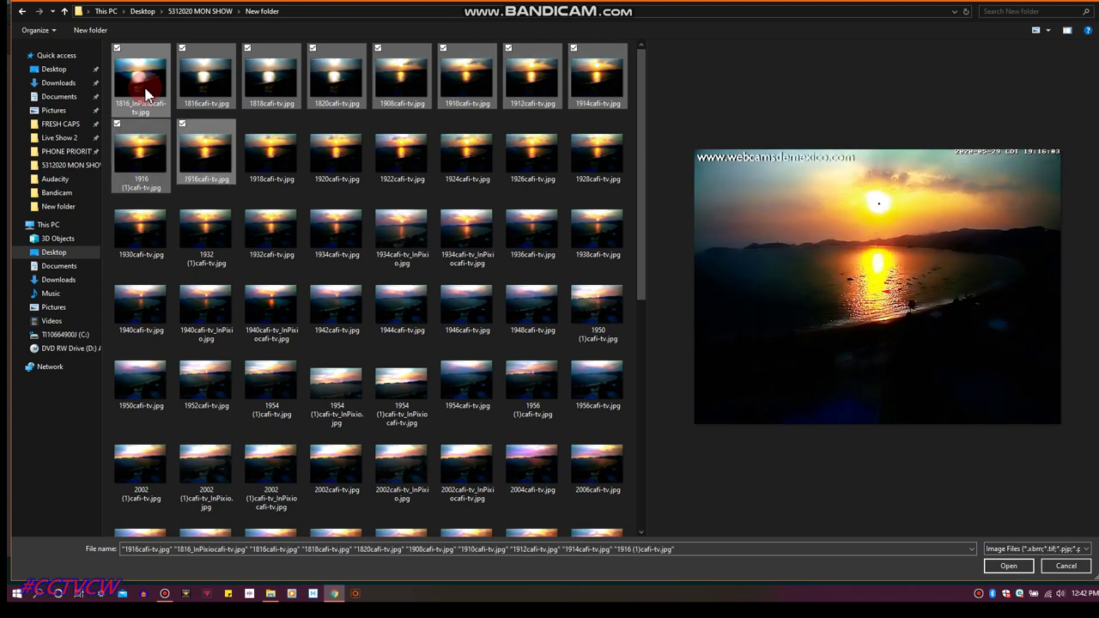
key("shift+Right")
key("shift+Right")
key("shift+Right")
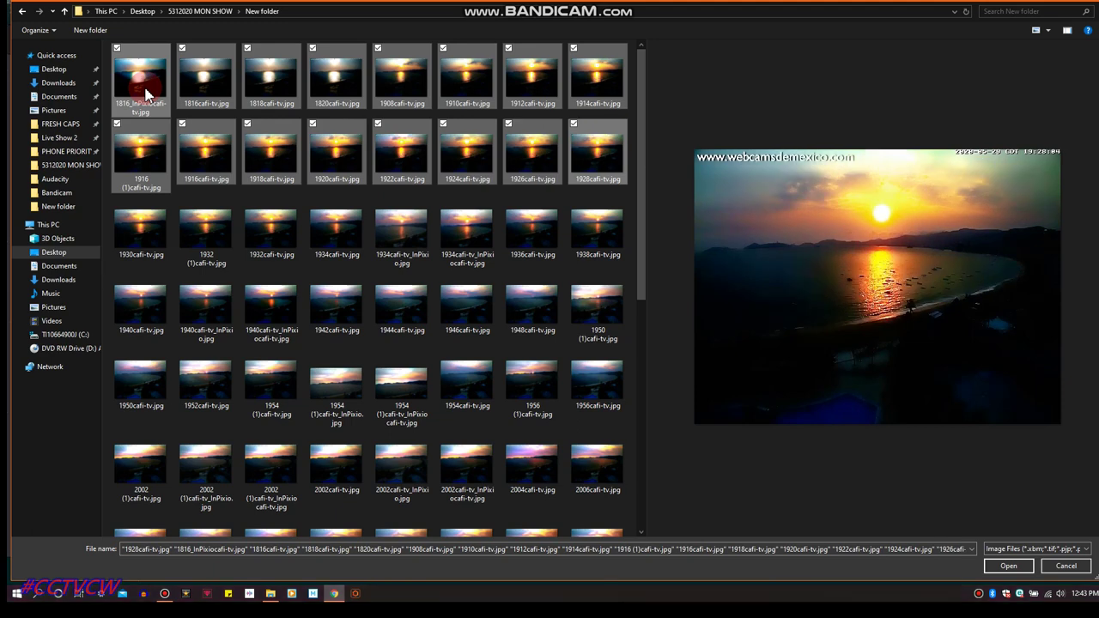
key("shift+Right")
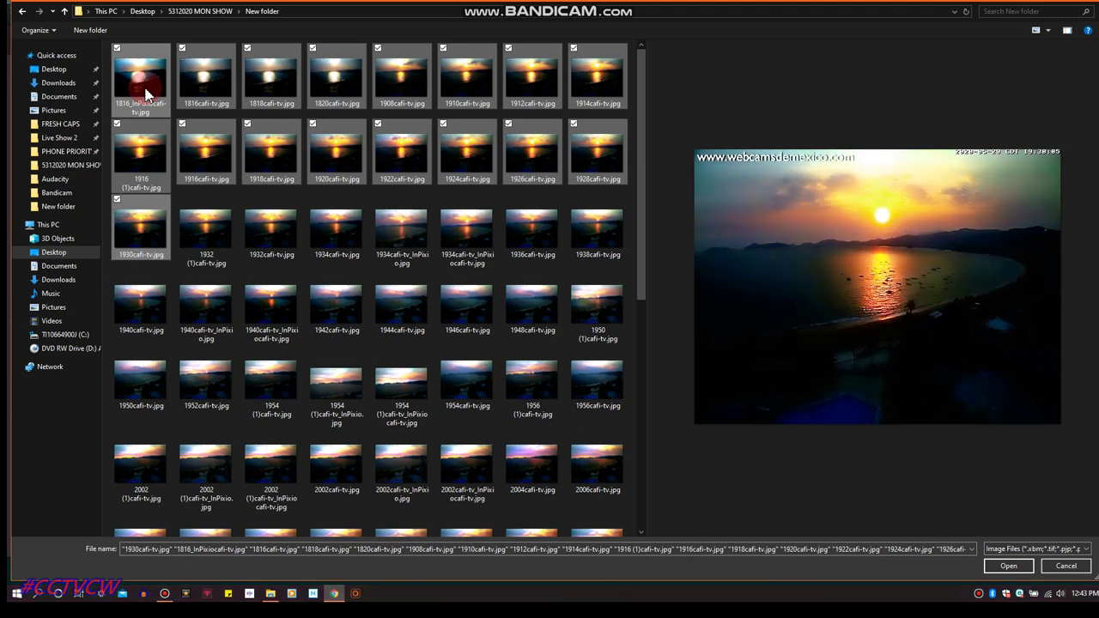
key("shift+Right")
key("shift+Right")
key("shift+Right")
key("shift+Right")
key("shift+Right")
key("shift+Right")
key("shift+Right")
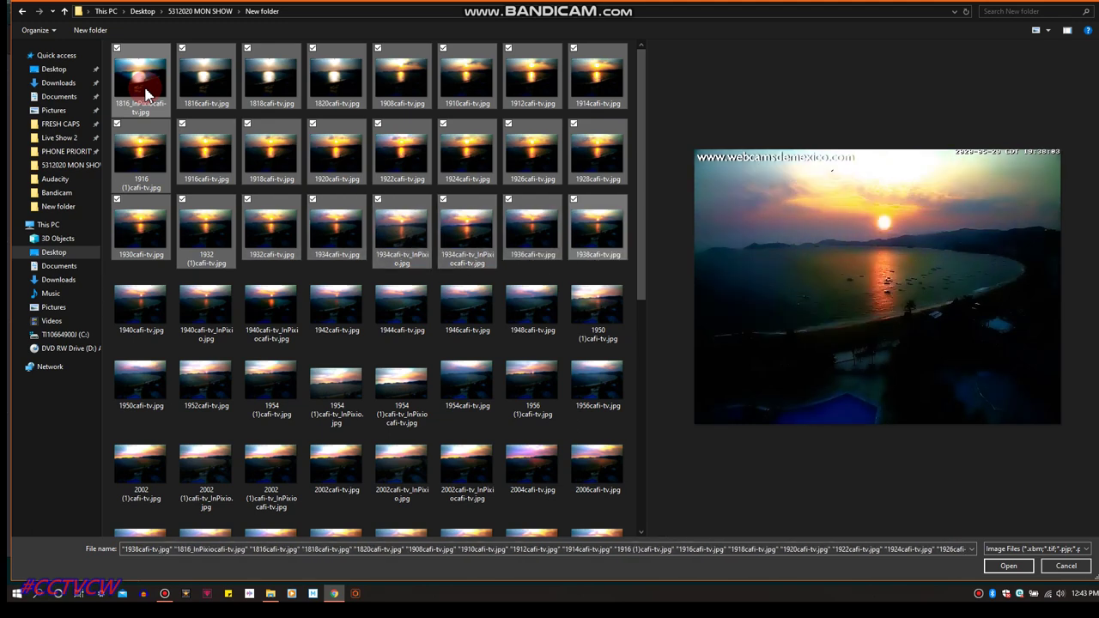
key("shift+Right")
key("shift+Right")
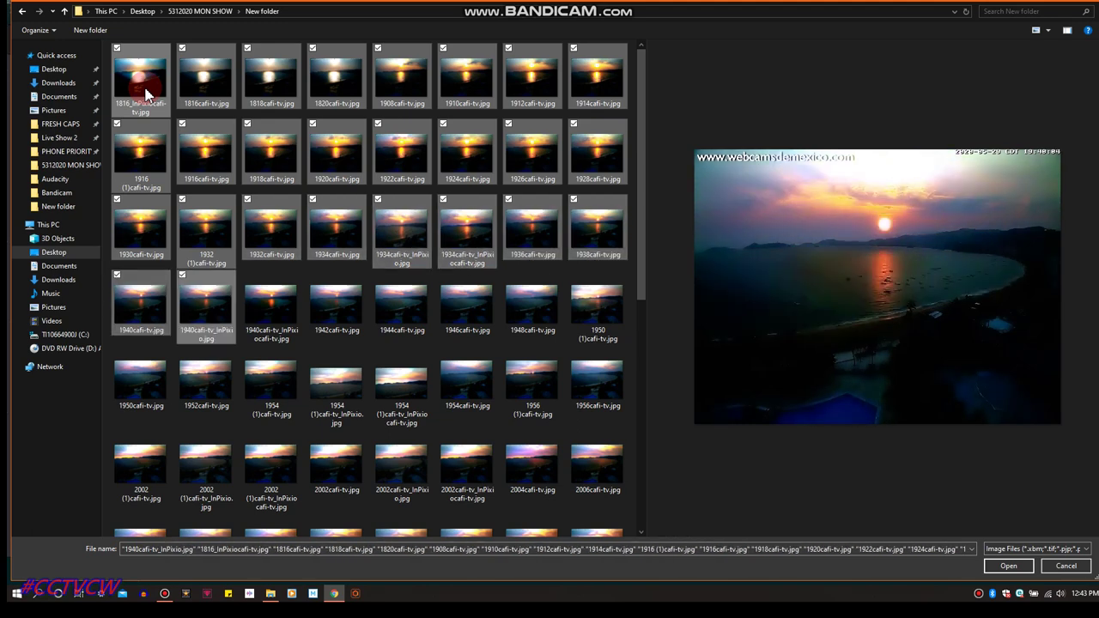
key("shift+Right")
key("shift+Right")
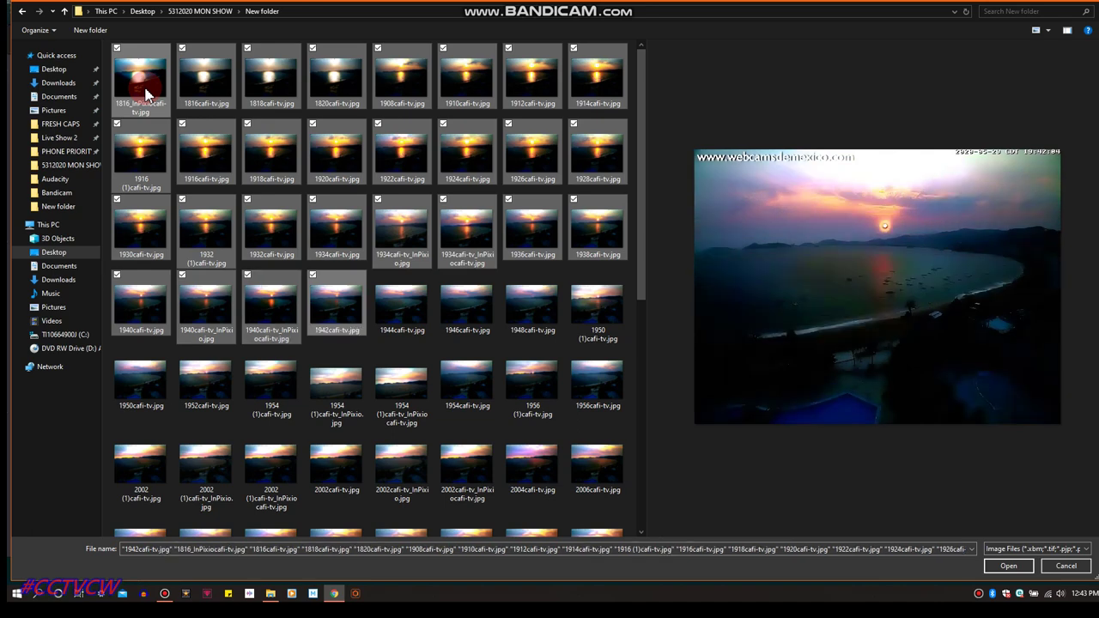
key("shift+Right")
key("shift+Right")
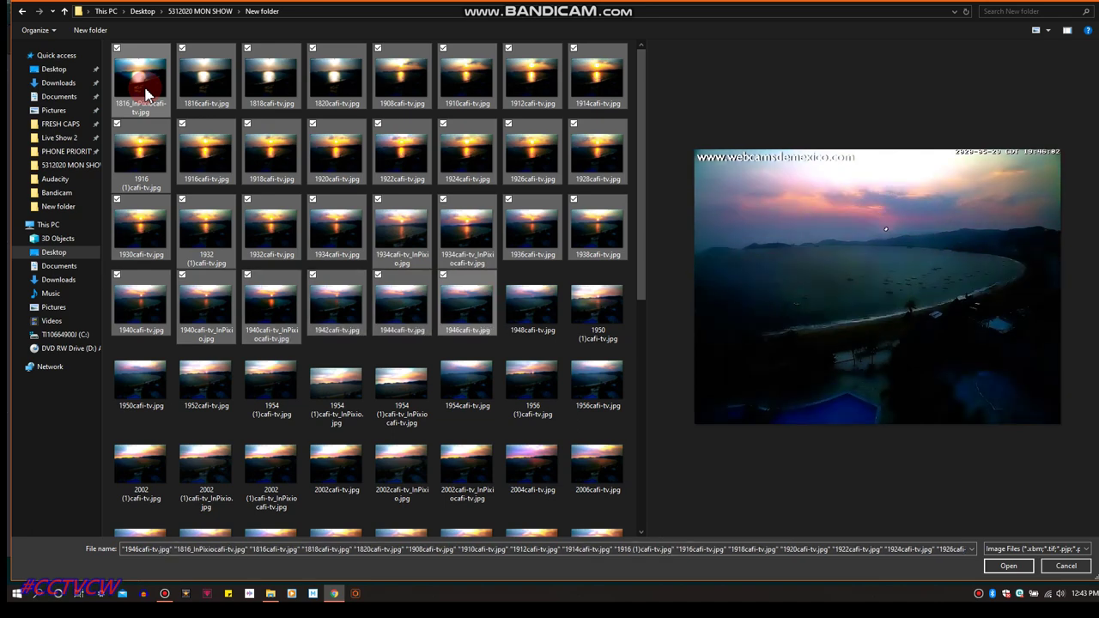
key("shift+Right")
key("shift+Right")
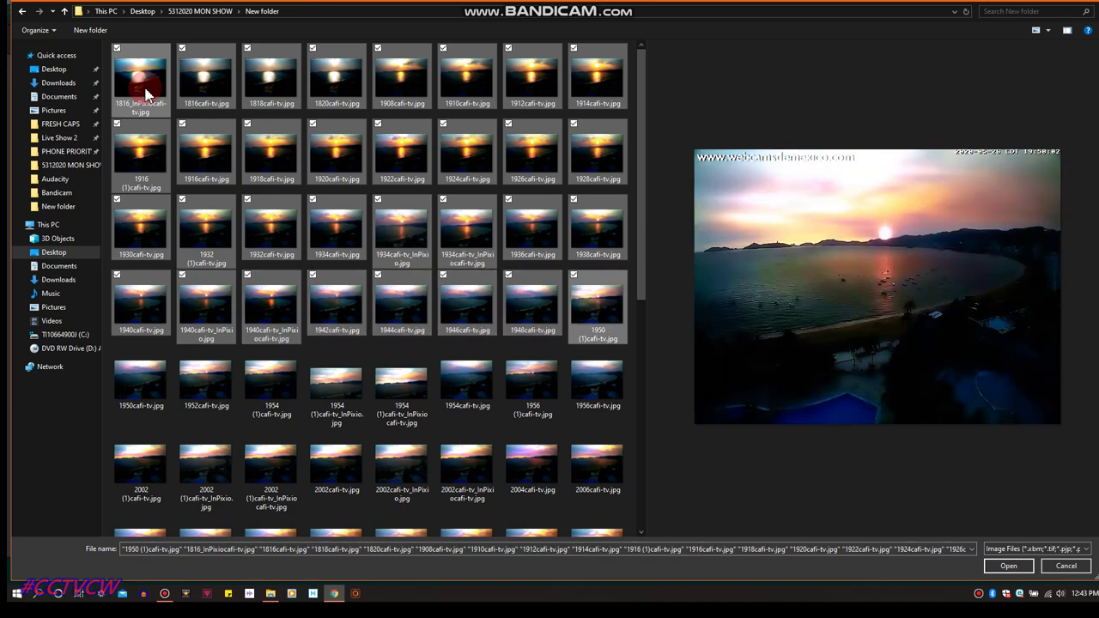